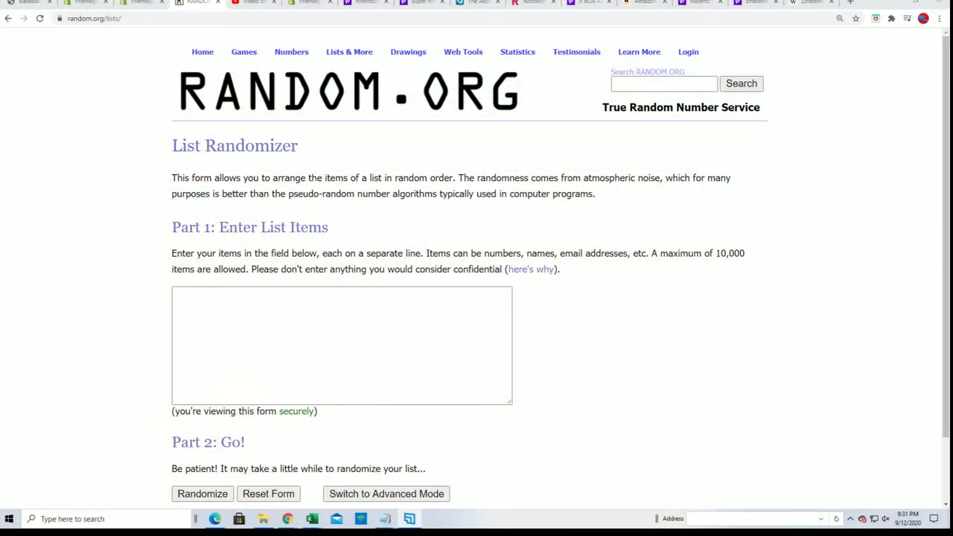
# Bring the Notepad list forward and select the block of owner names.
pyautogui.click(385, 518)
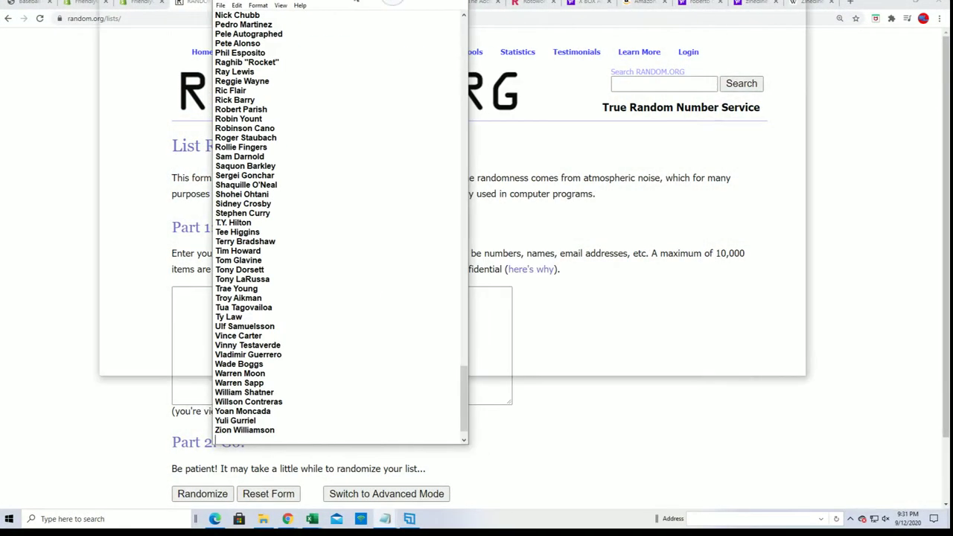
pyautogui.scroll(14, 335, 253)
pyautogui.scroll(2, 329, 241)
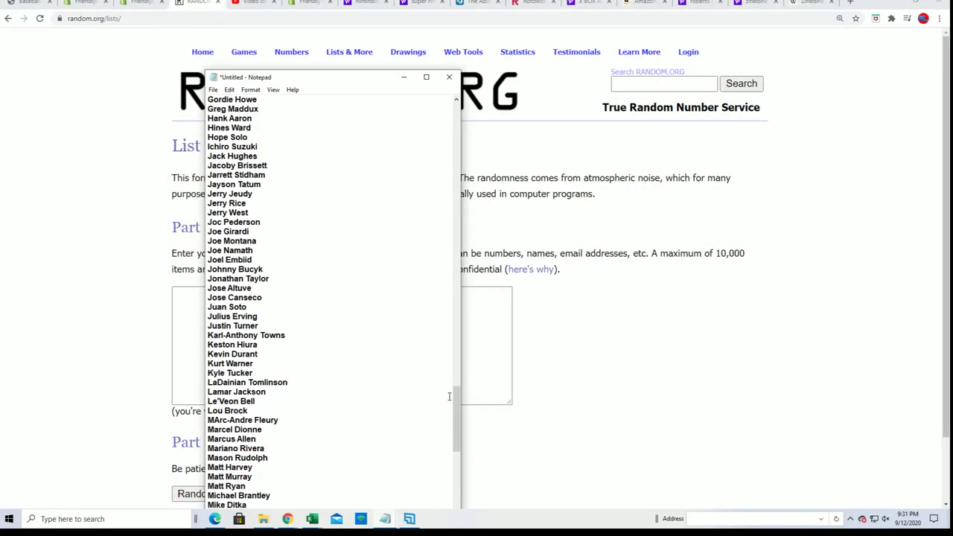
pyautogui.moveTo(449, 393); pyautogui.dragTo(425, 111)
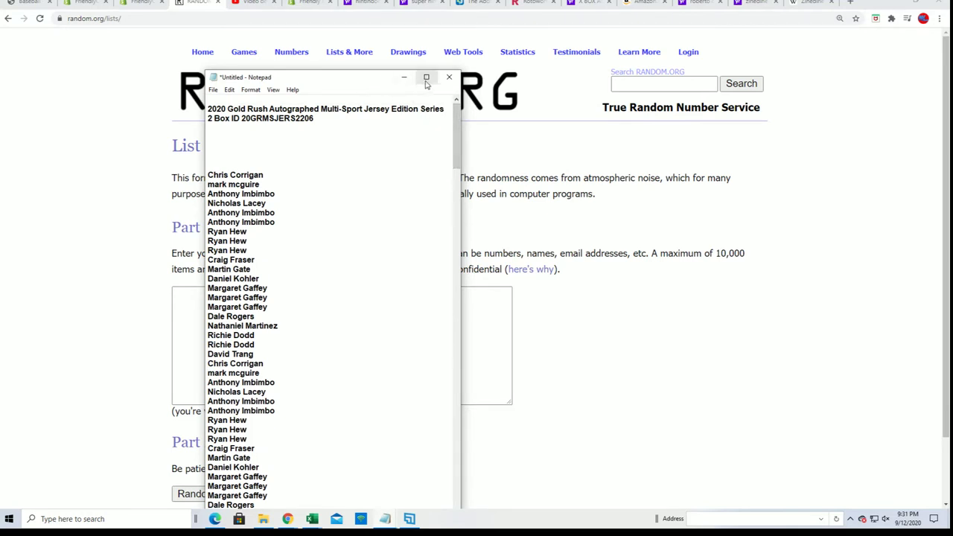
pyautogui.moveTo(297, 77)
pyautogui.mouseDown()
pyautogui.moveTo(294, 34)
pyautogui.moveTo(276, 3)
pyautogui.mouseUp()
pyautogui.moveTo(209, 99)
pyautogui.mouseDown()
pyautogui.moveTo(253, 186)
pyautogui.moveTo(260, 520)
pyautogui.moveTo(304, 372)
pyautogui.moveTo(298, 387)
pyautogui.mouseUp()
# Check the randomizer's empty list field, then return to the selected names for copying.
pyautogui.click(188, 334)
pyautogui.rightClick(188, 334)
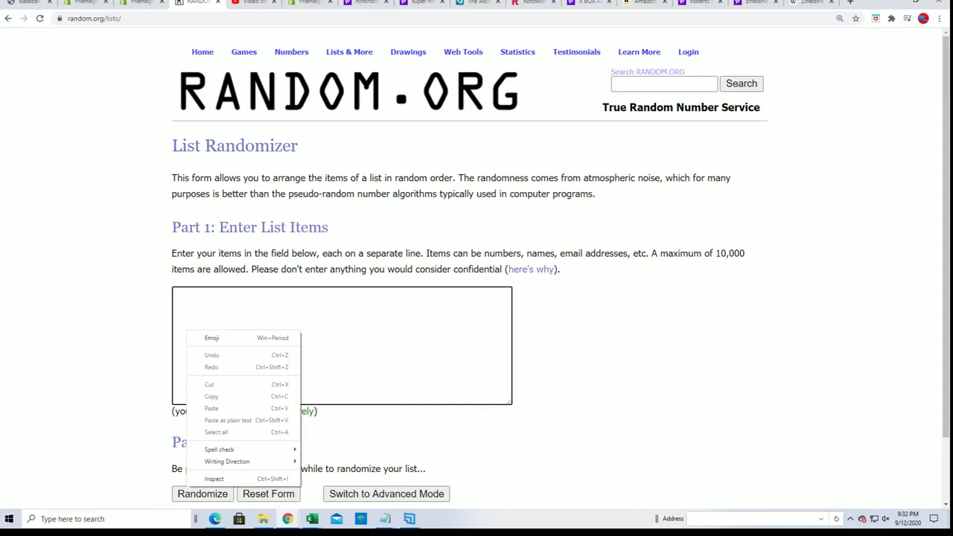
pyautogui.press('Escape')
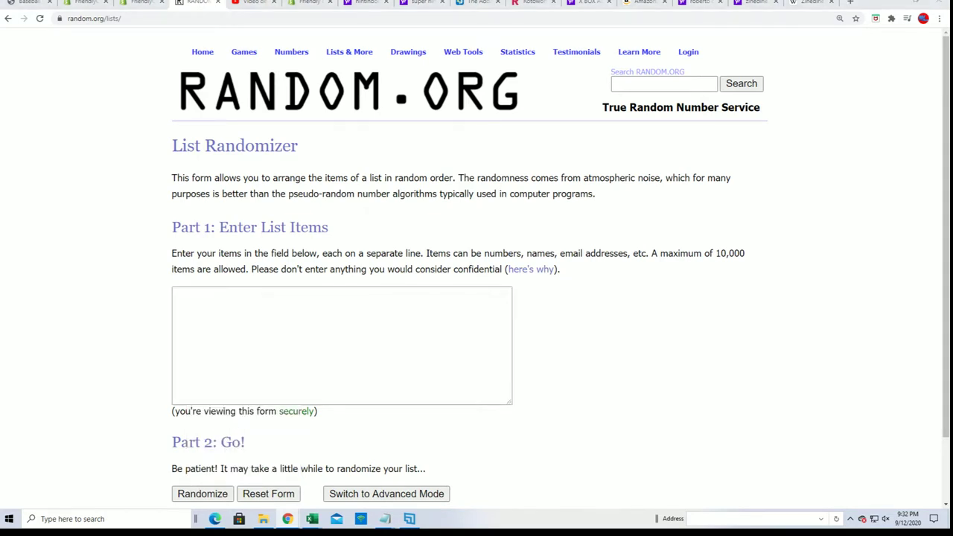
pyautogui.hotkey('alt', 'Tab')
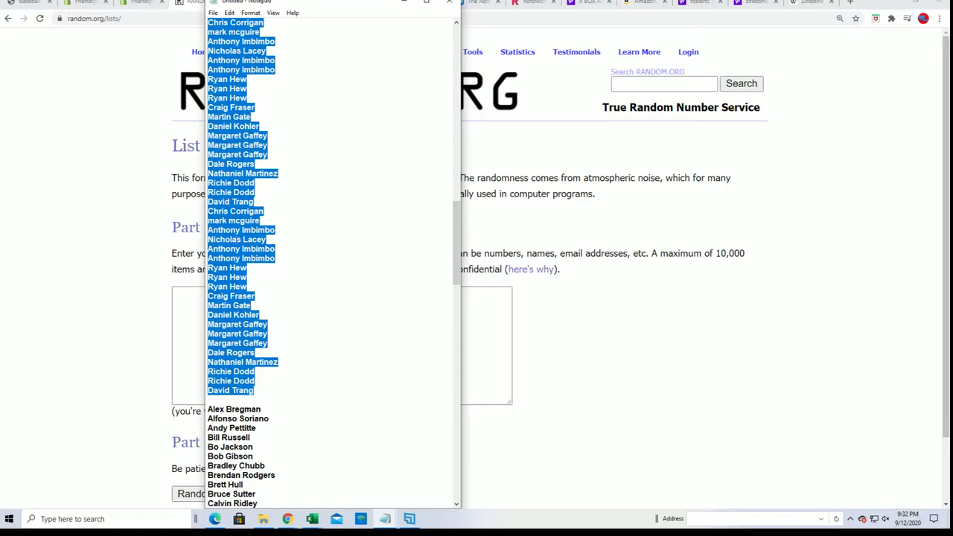
pyautogui.rightClick(246, 241)
# Copy the owner names, paste them into the List Randomizer and randomize once.
pyautogui.click(255, 273)
pyautogui.click(187, 331)
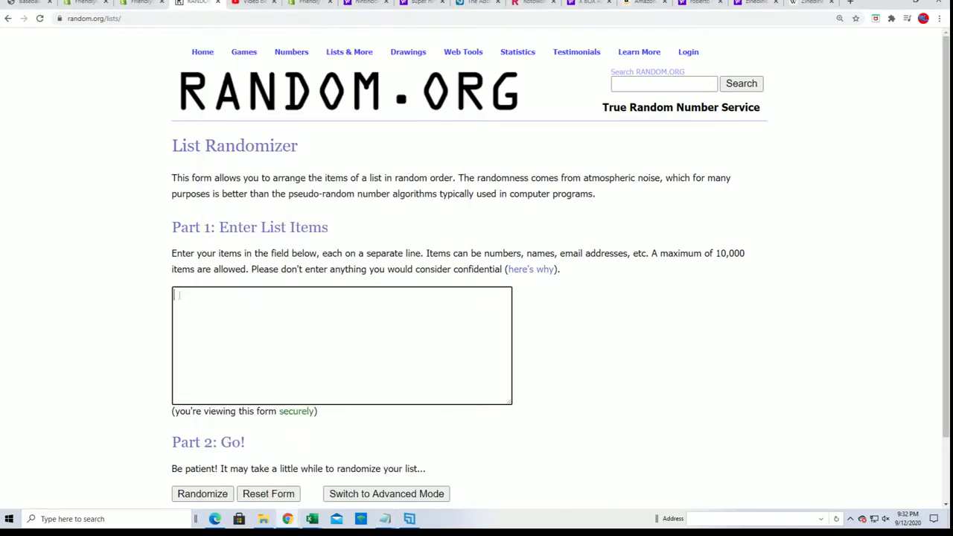
pyautogui.rightClick(179, 295)
pyautogui.click(216, 367)
pyautogui.scroll(-1, 608, 383)
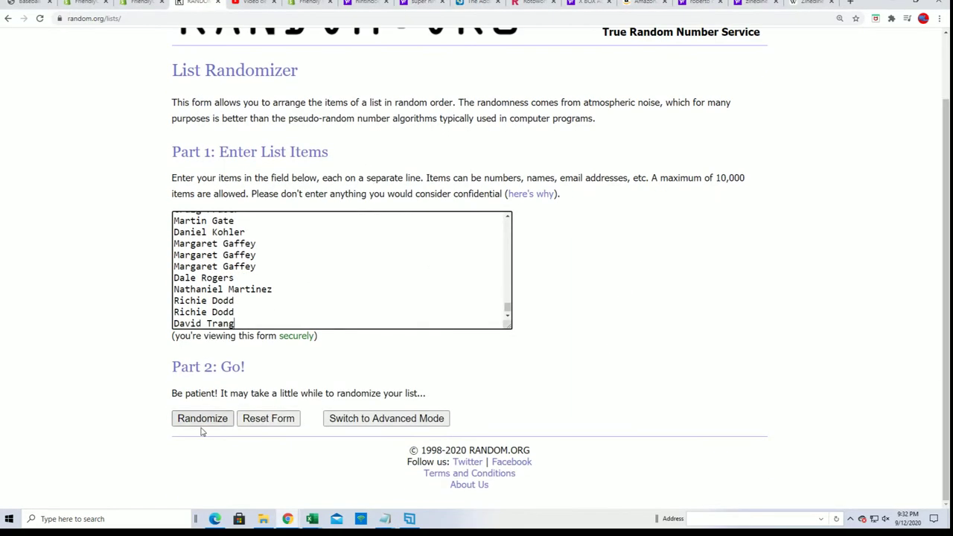
pyautogui.click(202, 419)
# Reshuffle the owner list six more times with Again!, for seven randomizations total.
pyautogui.scroll(-5, 203, 405)
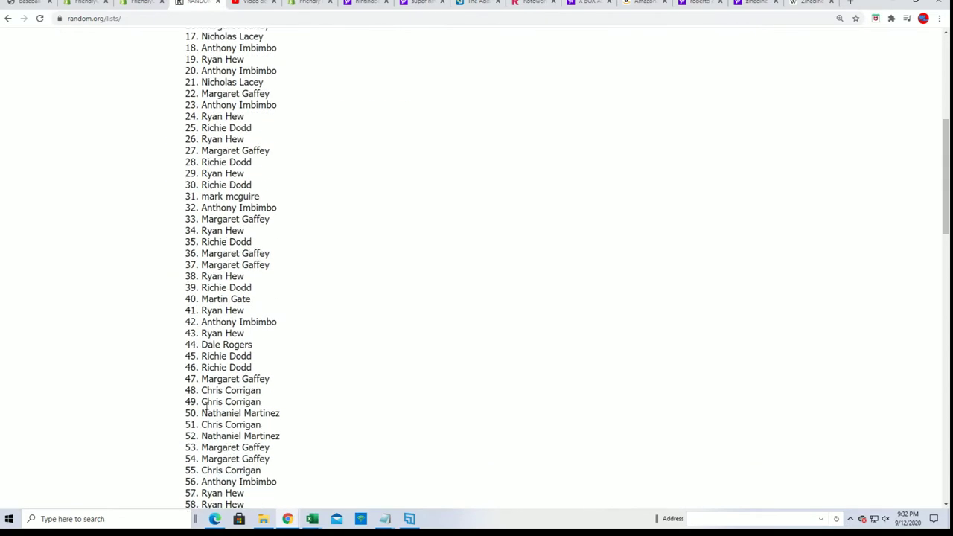
pyautogui.scroll(-8, 202, 408)
pyautogui.moveTo(942, 297); pyautogui.dragTo(943, 426)
pyautogui.click(189, 418)
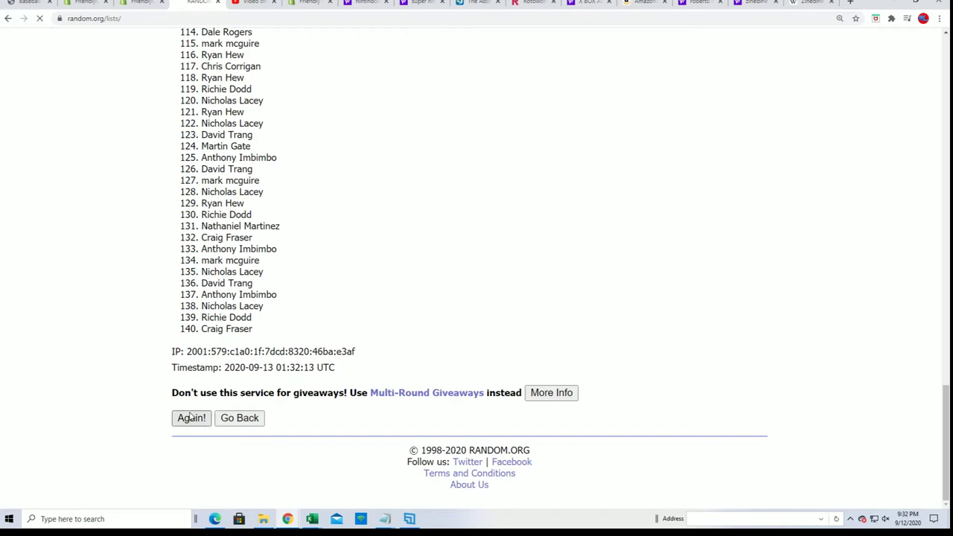
pyautogui.moveTo(946, 53); pyautogui.dragTo(944, 461)
pyautogui.click(180, 421)
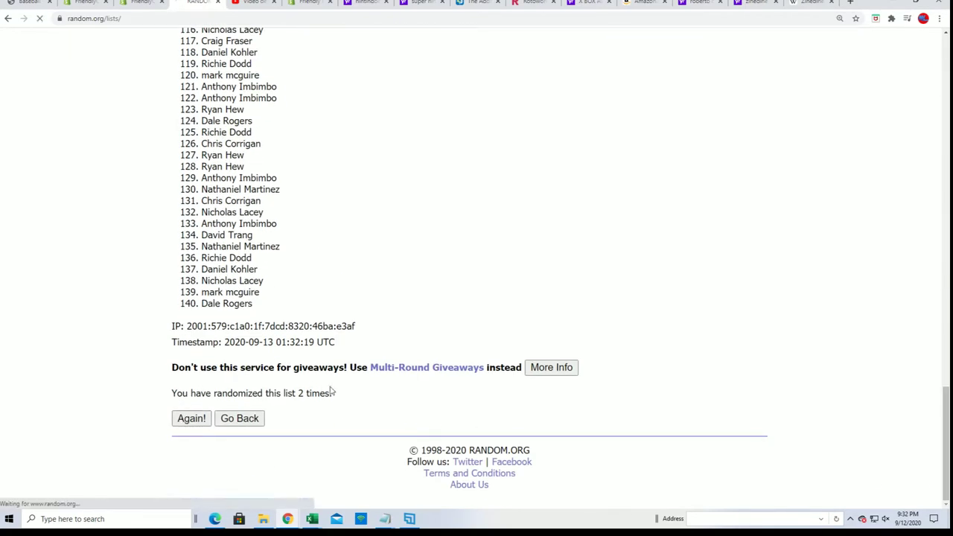
pyautogui.moveTo(946, 91); pyautogui.dragTo(945, 443)
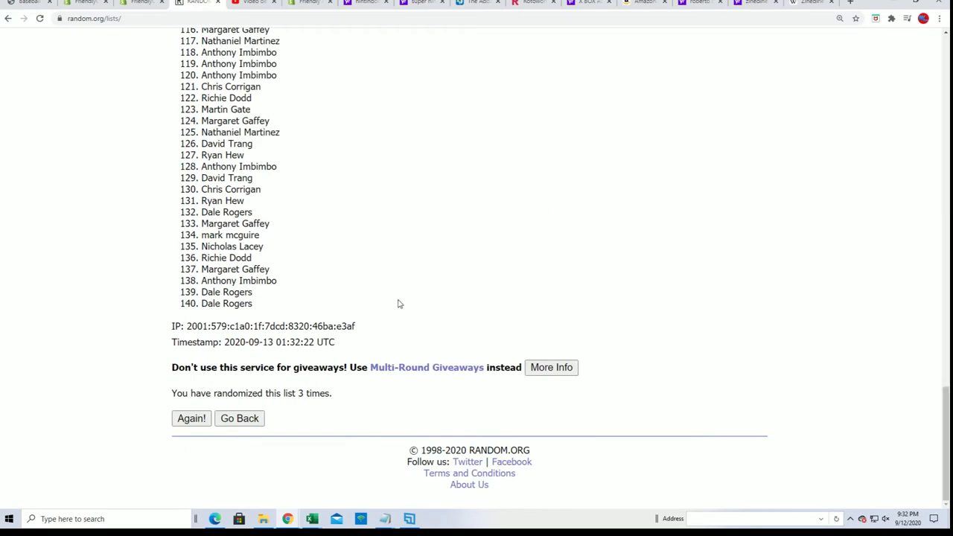
pyautogui.click(182, 421)
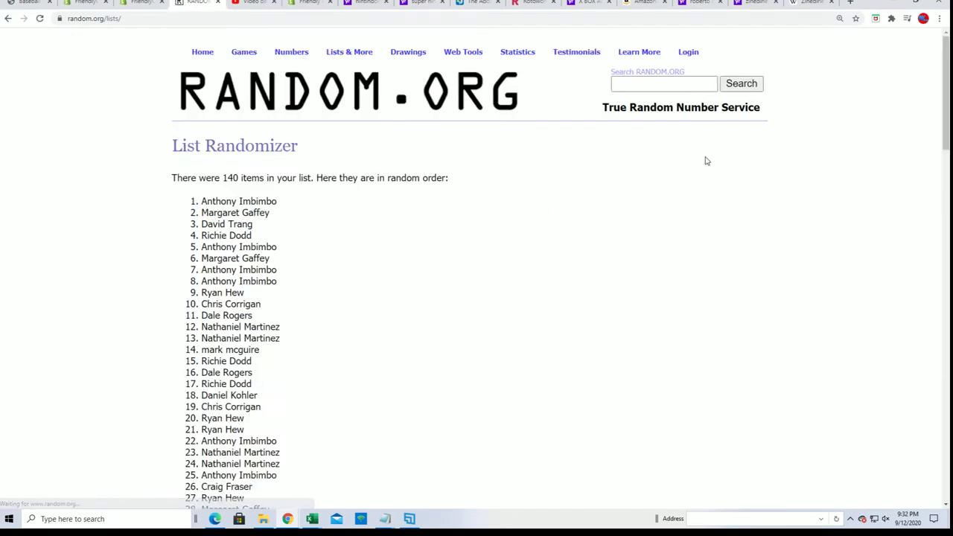
pyautogui.moveTo(946, 51); pyautogui.dragTo(947, 417)
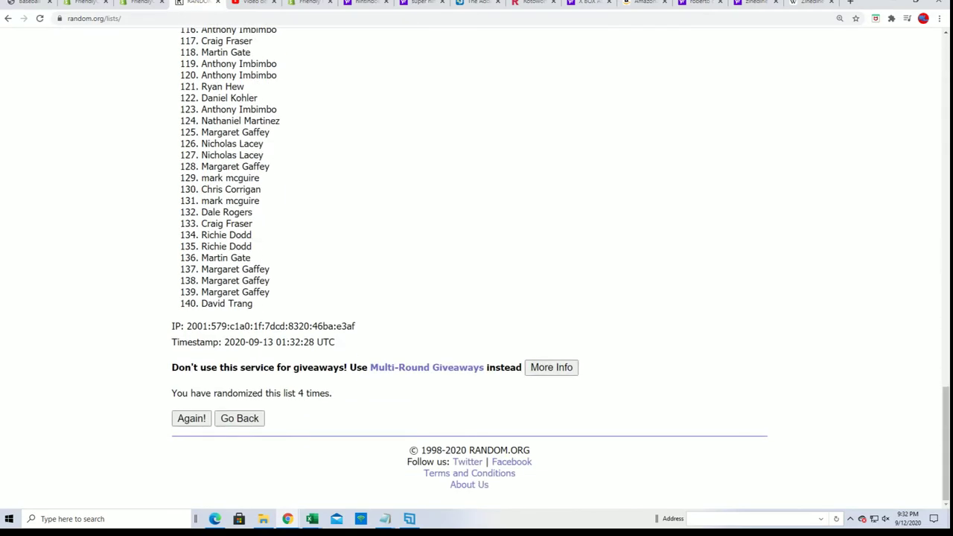
pyautogui.click(192, 418)
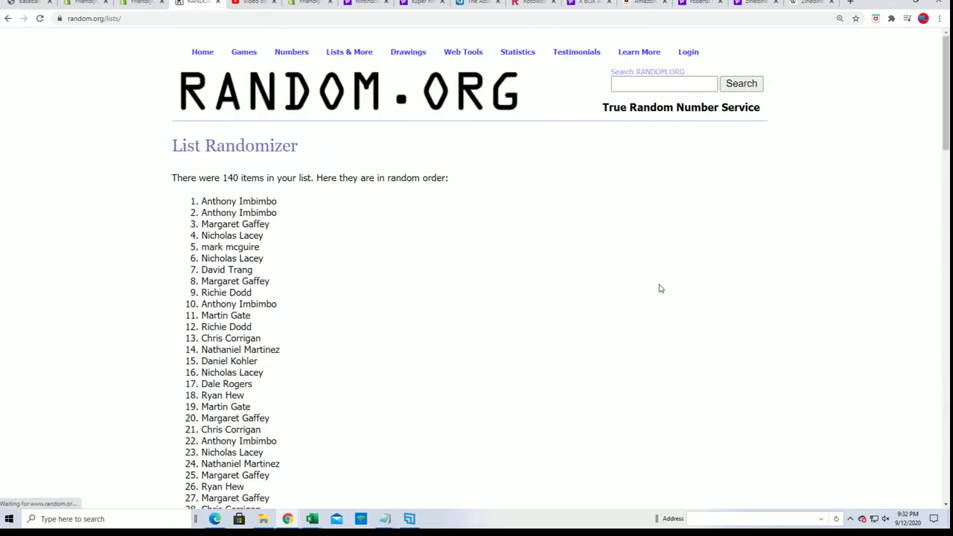
pyautogui.moveTo(943, 51)
pyautogui.mouseDown()
pyautogui.moveTo(942, 345)
pyautogui.moveTo(900, 462)
pyautogui.mouseUp()
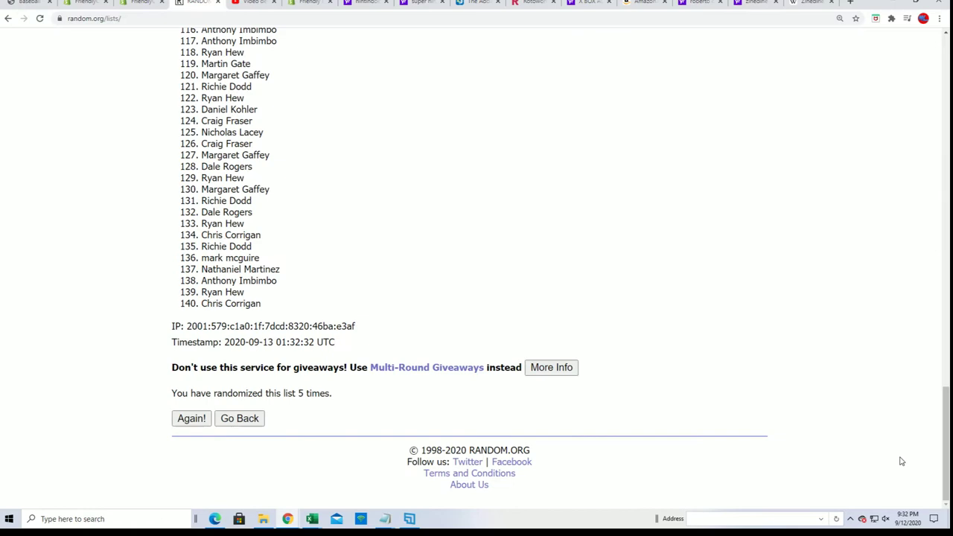
pyautogui.click(190, 418)
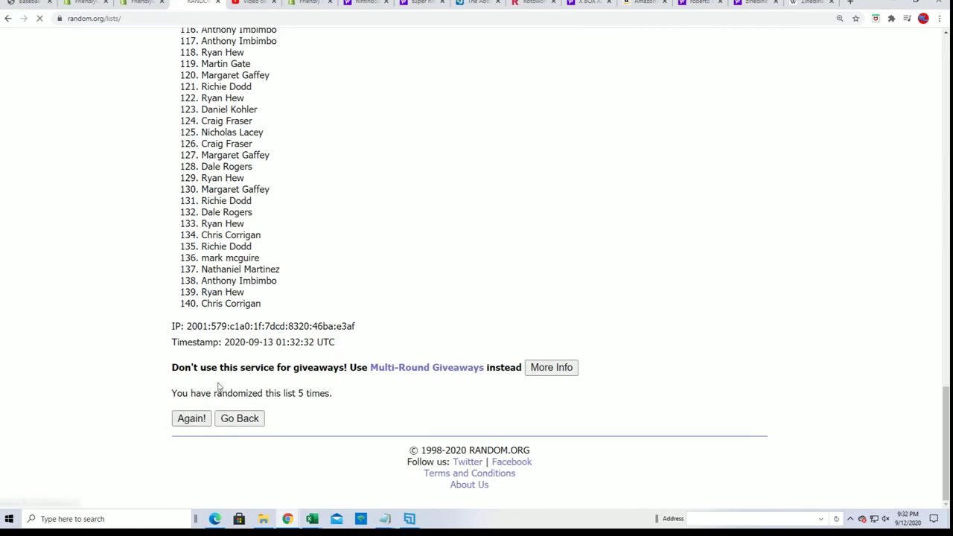
pyautogui.moveTo(947, 50); pyautogui.dragTo(945, 476)
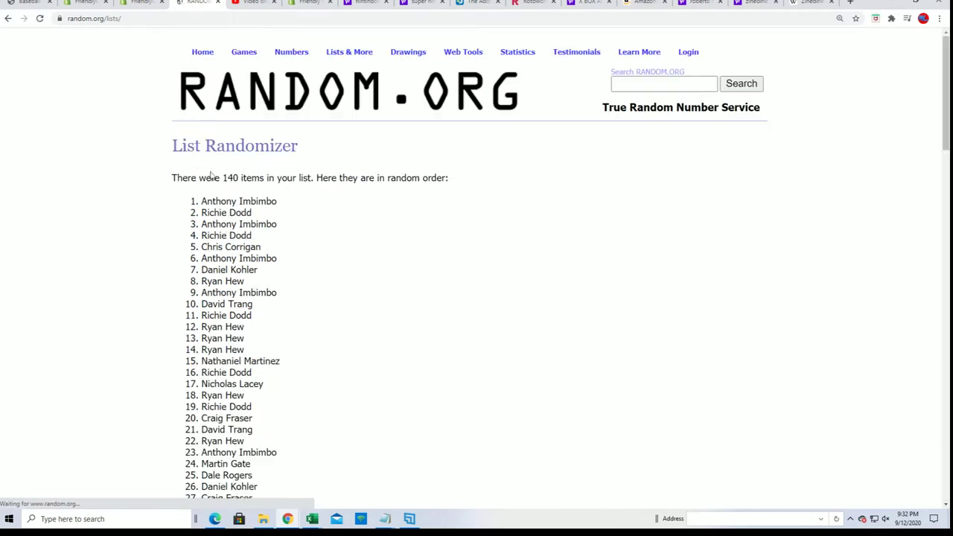
# Copy the final randomized list of 140 owner names for Excel.
pyautogui.moveTo(207, 201)
pyautogui.mouseDown()
pyautogui.moveTo(282, 514)
pyautogui.moveTo(297, 521)
pyautogui.moveTo(317, 228)
pyautogui.moveTo(312, 303)
pyautogui.mouseUp()
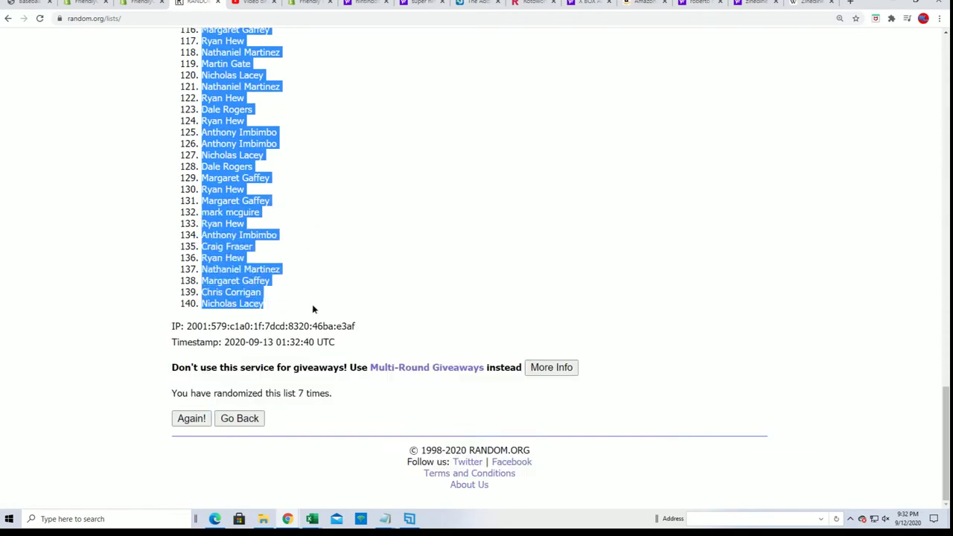
pyautogui.rightClick(252, 284)
pyautogui.click(271, 292)
pyautogui.hotkey('alt', 'Tab')
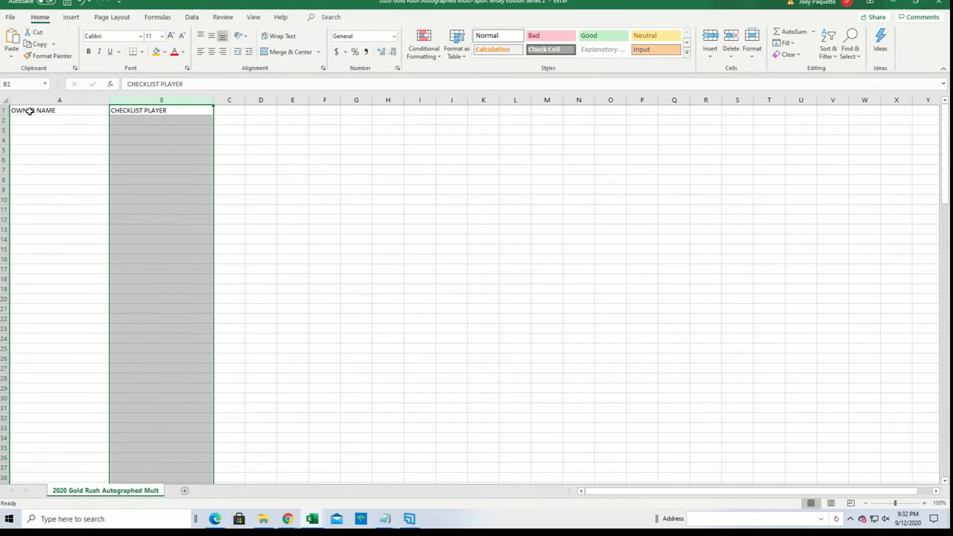
# Paste the shuffled owner names into A2 as plain text via Paste Special.
pyautogui.click(24, 120)
pyautogui.rightClick(25, 119)
pyautogui.click(70, 185)
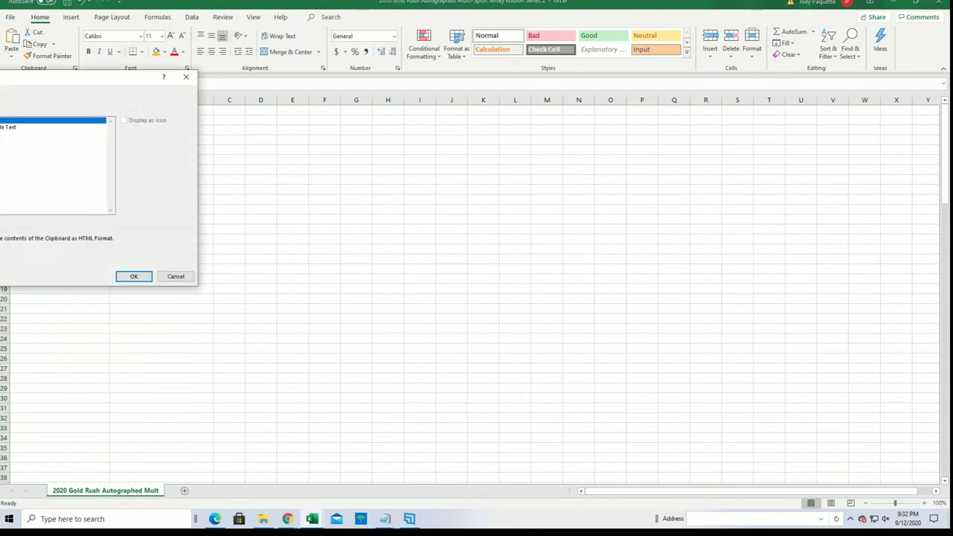
pyautogui.click(52, 133)
pyautogui.click(133, 276)
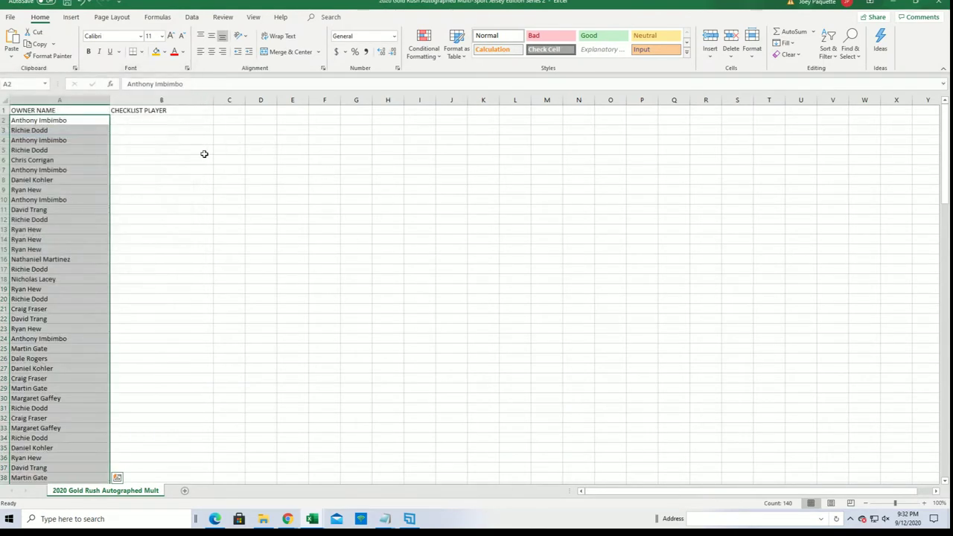
# Zoom the sheet to about 178%, narrow column A to fit, and select B2.
pyautogui.moveTo(893, 505); pyautogui.dragTo(900, 504)
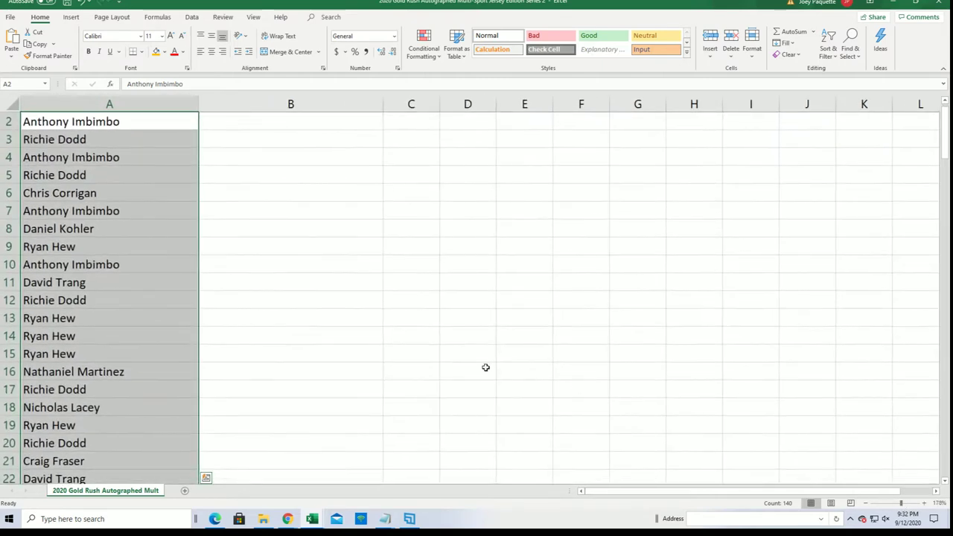
pyautogui.click(181, 101)
pyautogui.moveTo(198, 101); pyautogui.dragTo(132, 131)
pyautogui.click(170, 140)
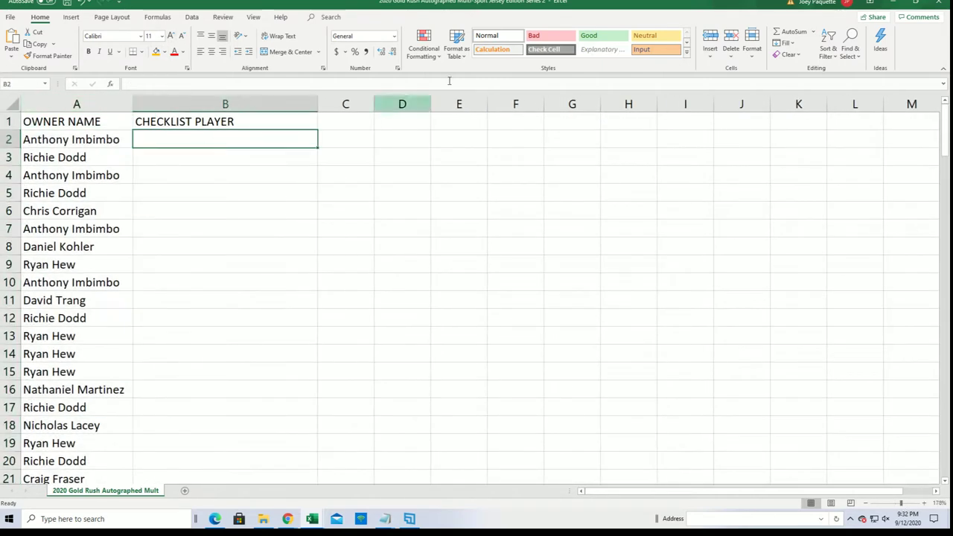
# Minimize Excel and load a fresh List Randomizer form in the browser.
pyautogui.click(893, 2)
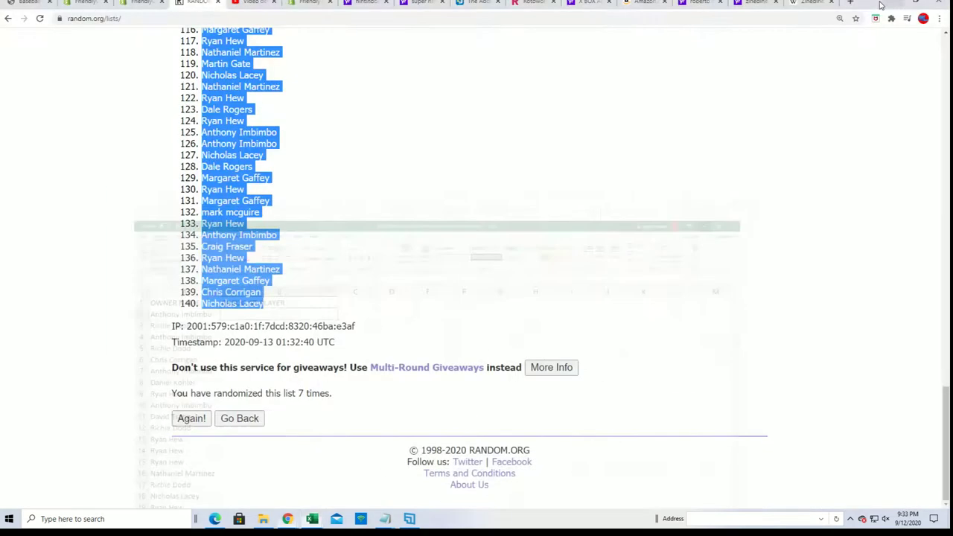
pyautogui.scroll(20, 632, 139)
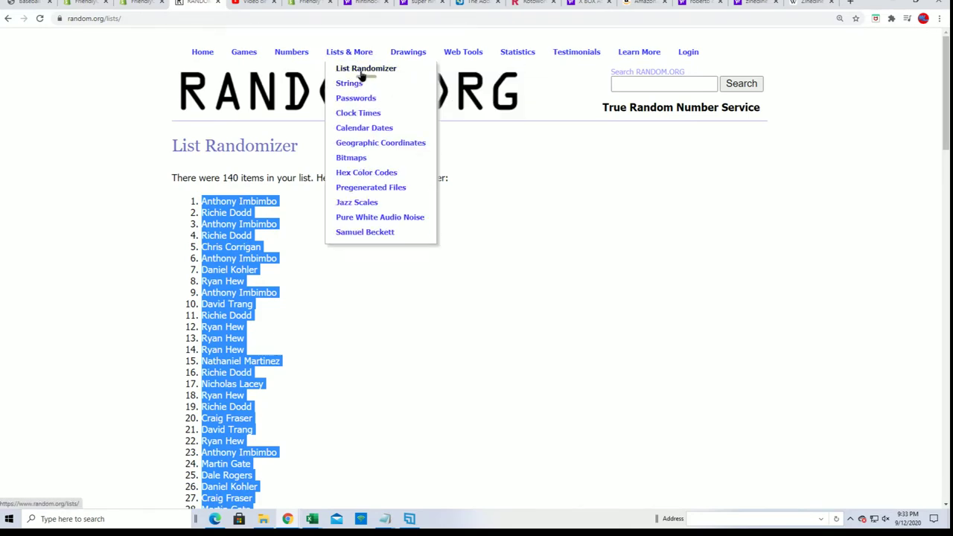
pyautogui.click(362, 72)
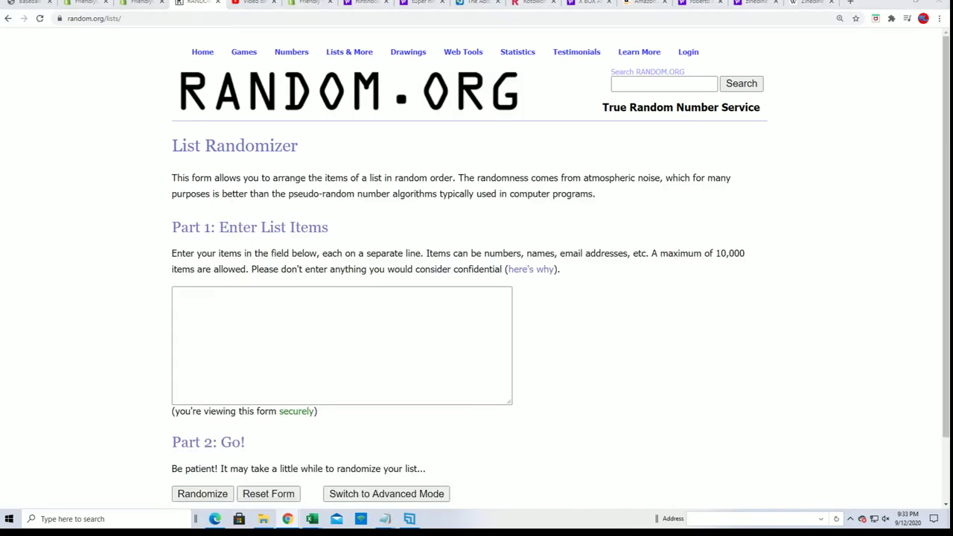
# Copy the player checklist names from Notepad and ready them for pasting into the randomizer.
pyautogui.hotkey('alt', 'Tab')
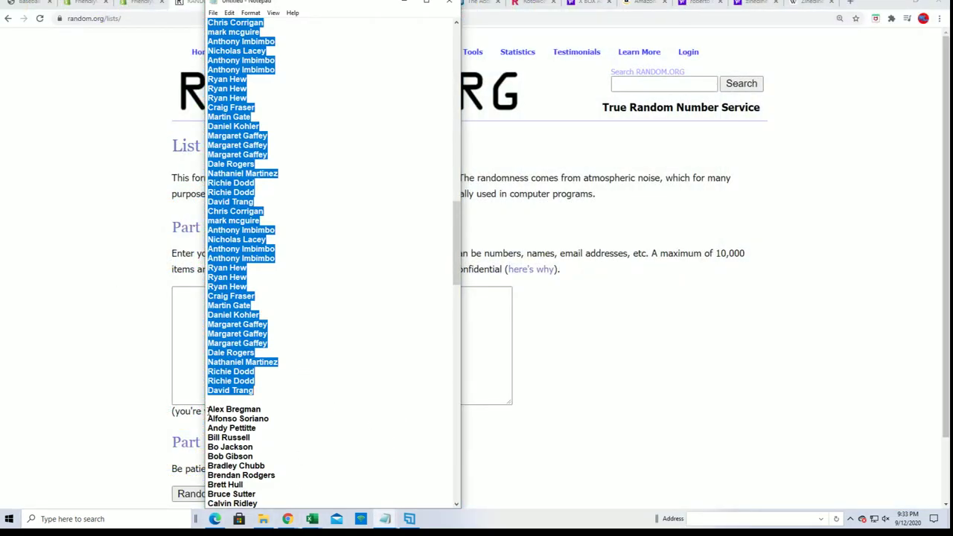
pyautogui.moveTo(208, 408); pyautogui.dragTo(223, 510)
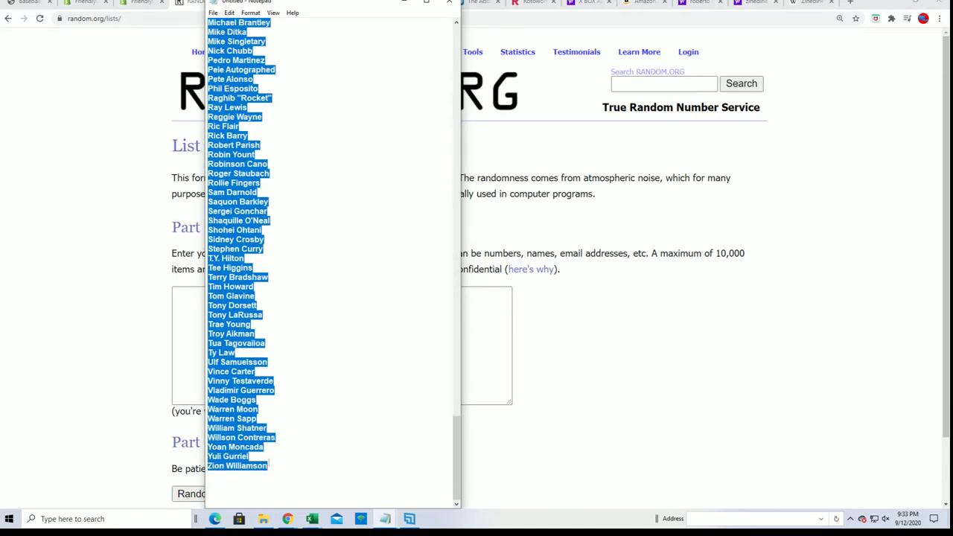
pyautogui.rightClick(252, 457)
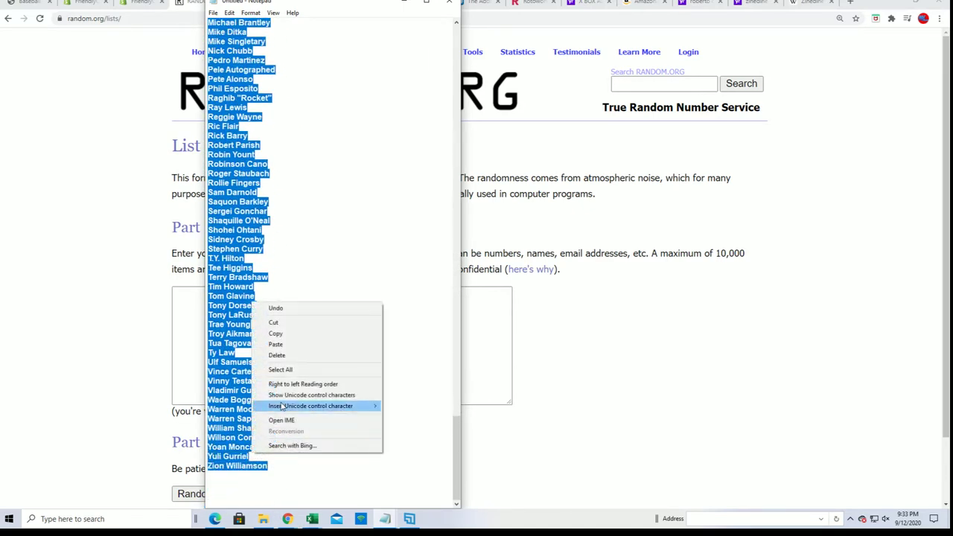
pyautogui.click(291, 334)
pyautogui.scroll(2, 218, 325)
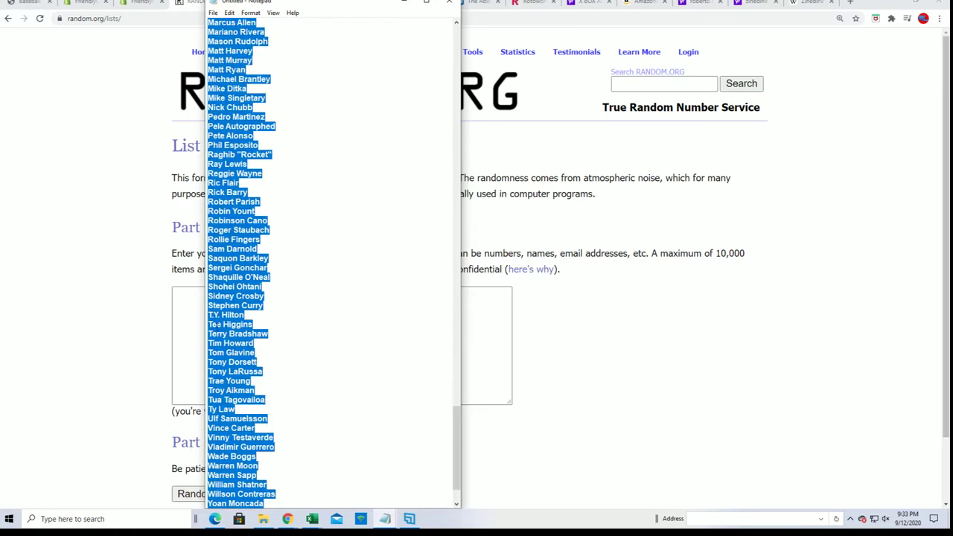
pyautogui.click(148, 323)
pyautogui.rightClick(190, 297)
# Paste the player names into the list field and randomize them once.
pyautogui.click(224, 374)
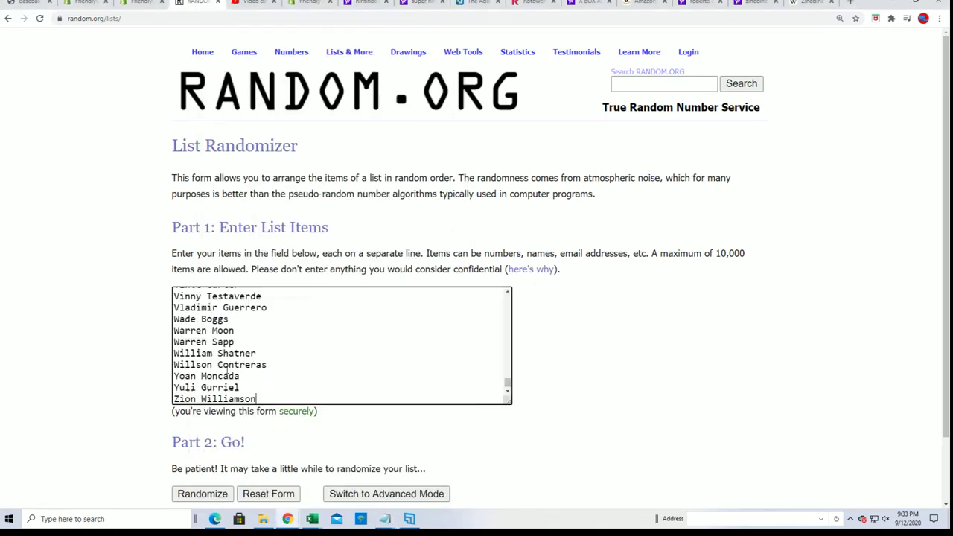
pyautogui.scroll(-2, 521, 351)
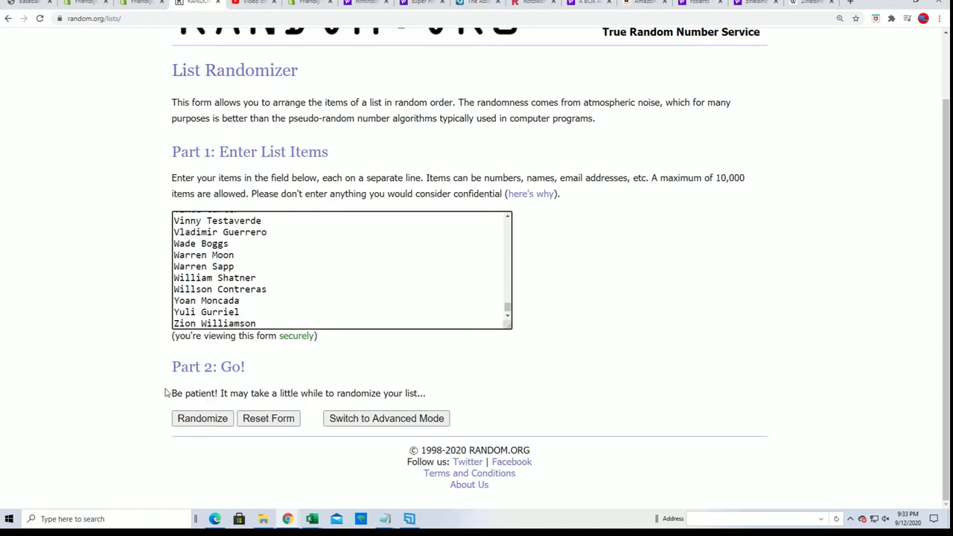
pyautogui.click(202, 418)
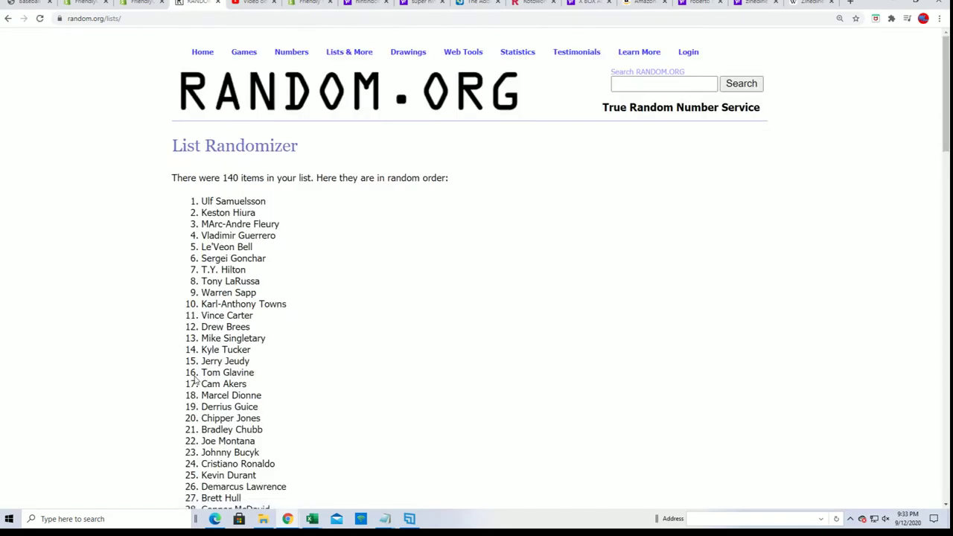
# Reshuffle the player list six more times, for seven randomizations total.
pyautogui.scroll(-3, 763, 111)
pyautogui.moveTo(944, 97); pyautogui.dragTo(944, 417)
pyautogui.click(195, 418)
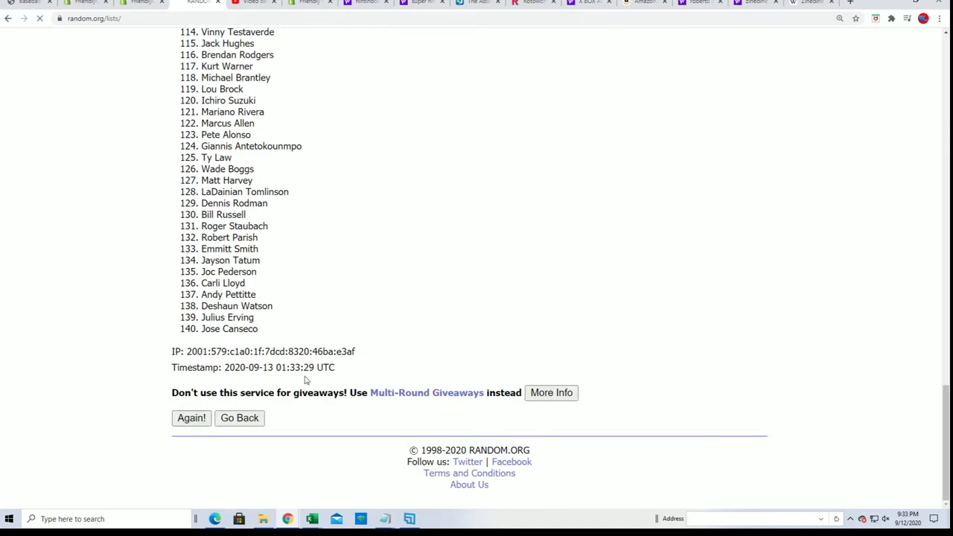
pyautogui.moveTo(943, 97); pyautogui.dragTo(943, 434)
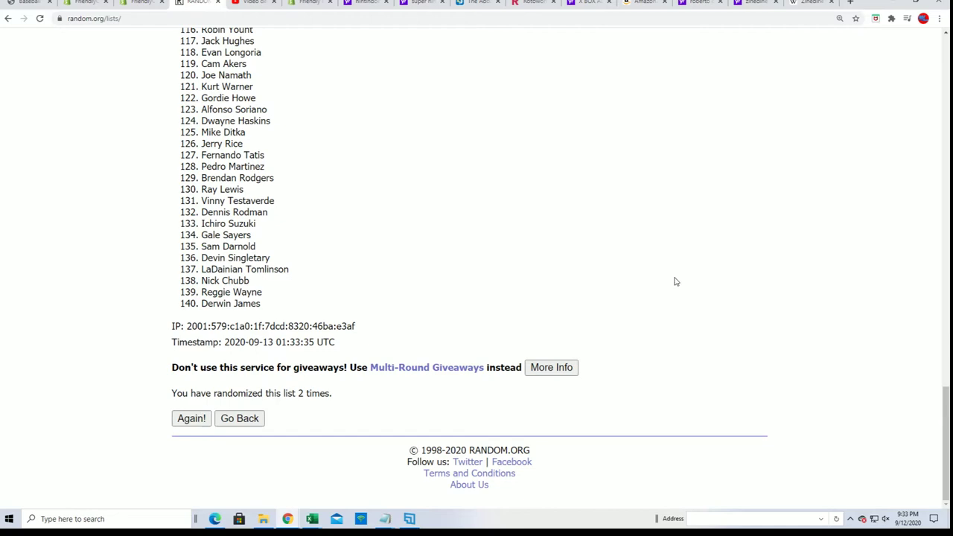
pyautogui.click(192, 418)
pyautogui.moveTo(943, 80); pyautogui.dragTo(944, 430)
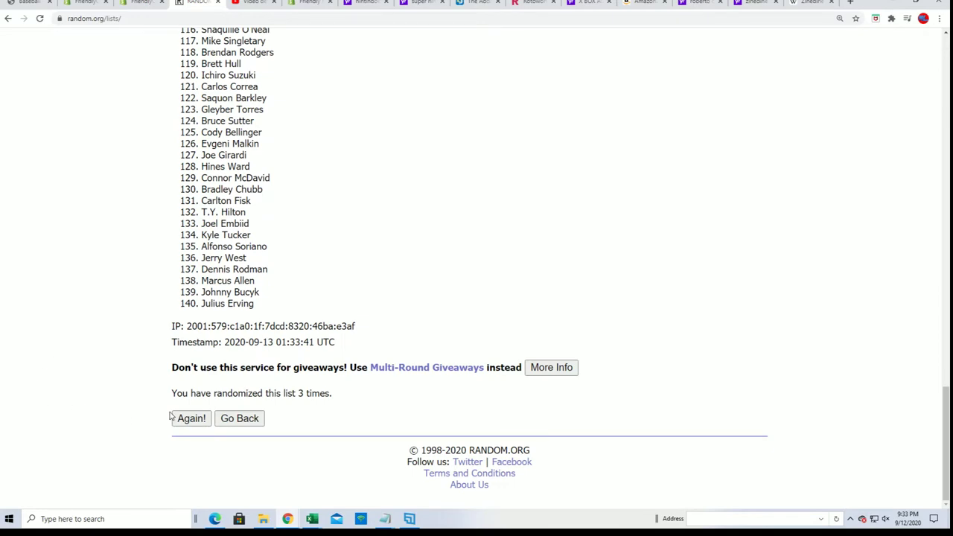
pyautogui.click(181, 418)
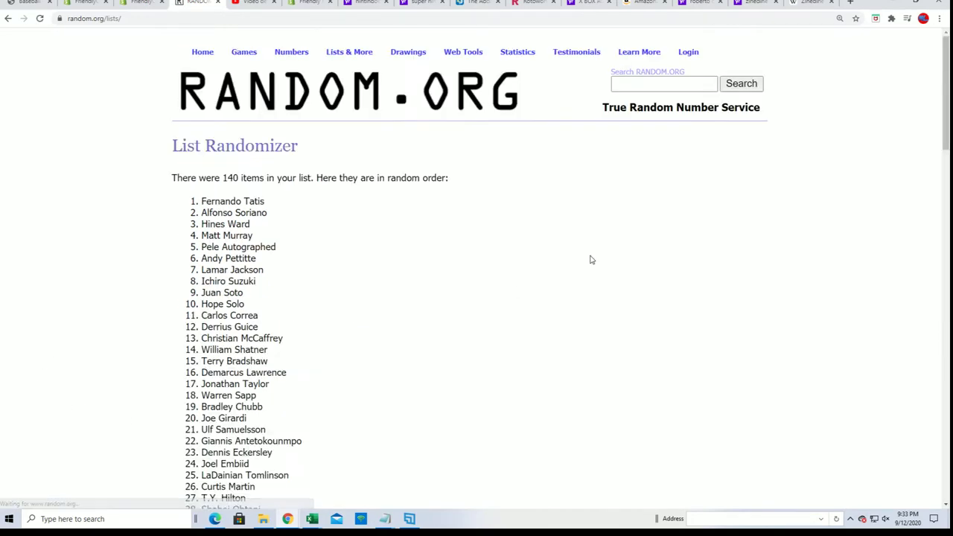
pyautogui.moveTo(945, 50); pyautogui.dragTo(945, 402)
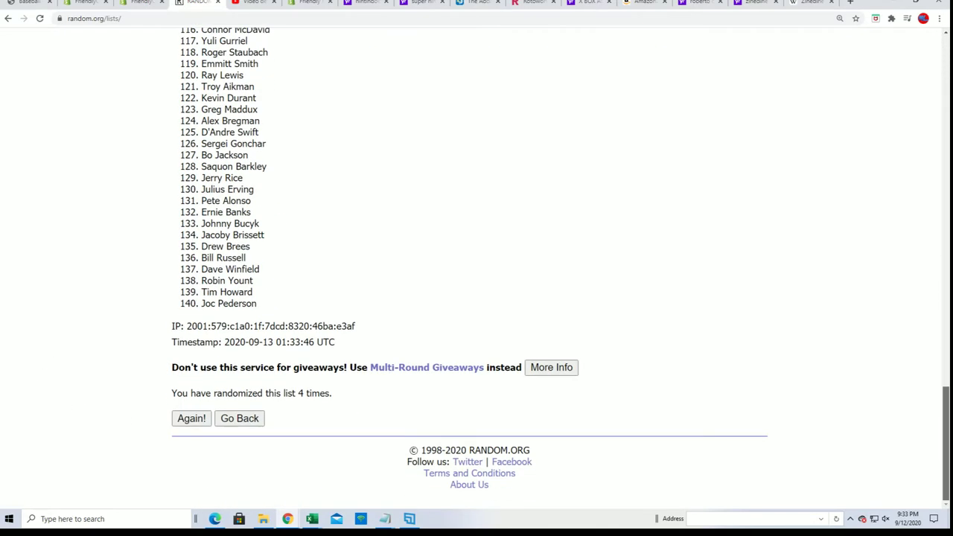
pyautogui.click(174, 420)
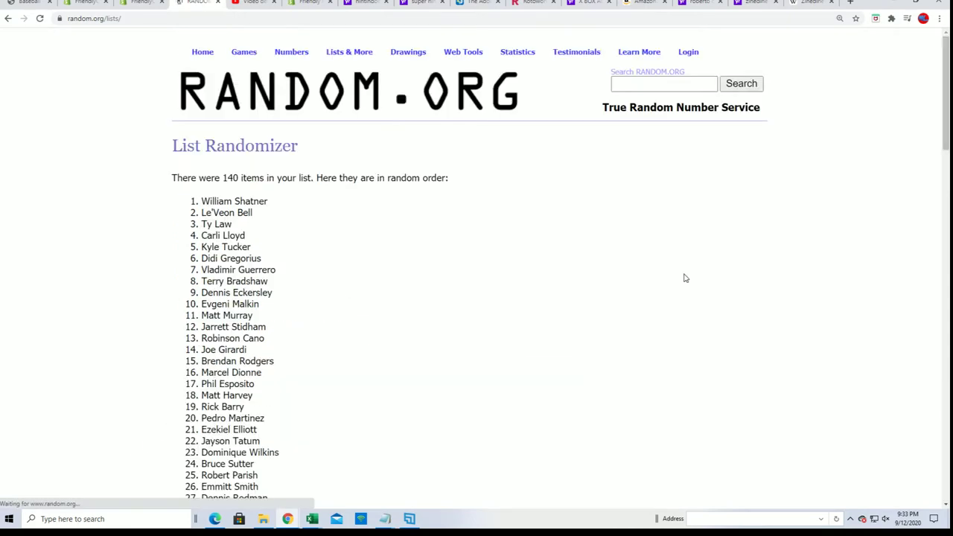
pyautogui.moveTo(943, 56); pyautogui.dragTo(944, 410)
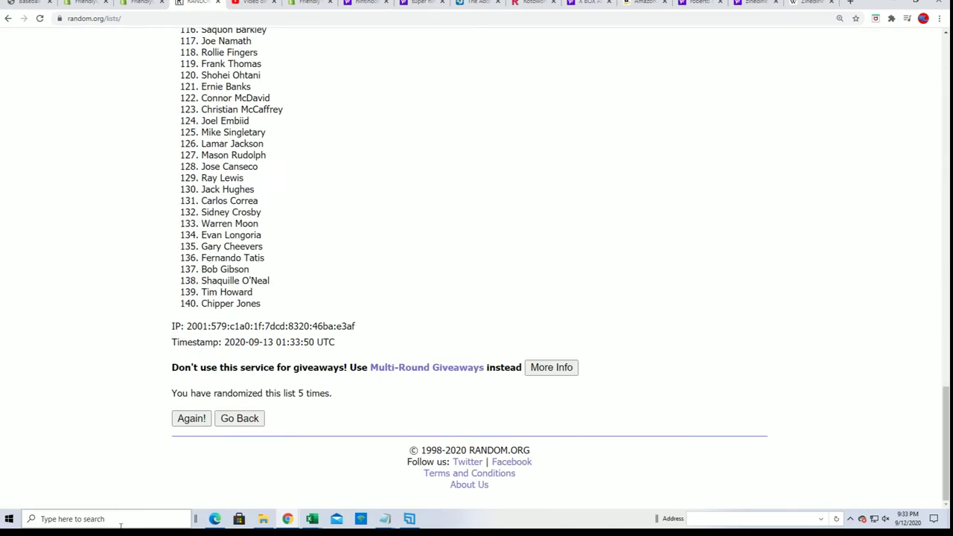
pyautogui.click(185, 420)
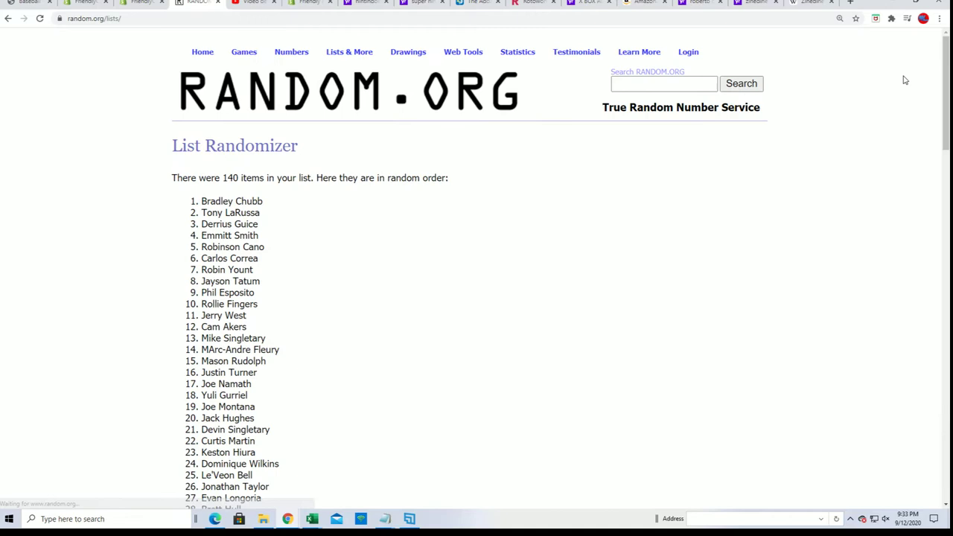
pyautogui.moveTo(943, 49); pyautogui.dragTo(943, 417)
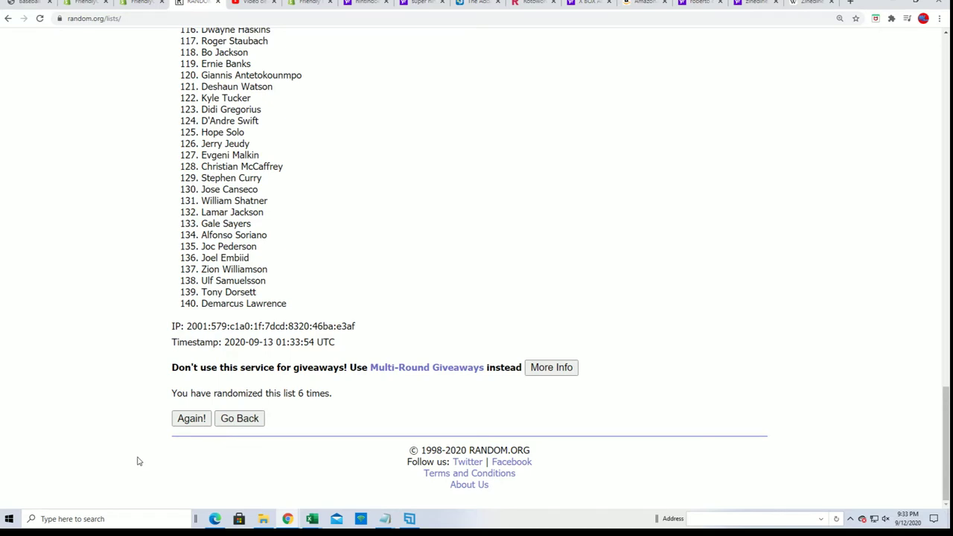
pyautogui.click(191, 419)
# Select the shuffled players through item 140, copy them, and return to Excel.
pyautogui.scroll(-1, 344, 267)
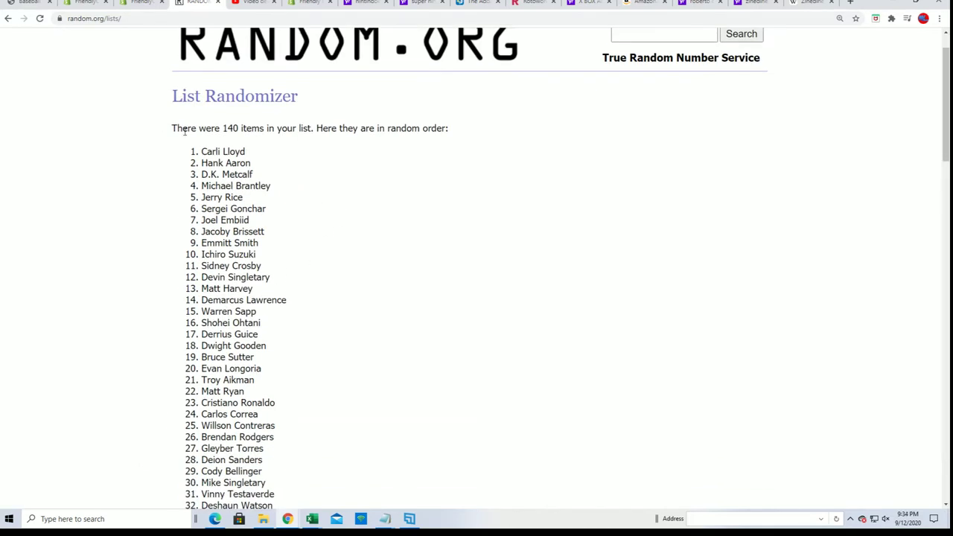
pyautogui.moveTo(202, 147)
pyautogui.mouseDown()
pyautogui.moveTo(287, 287)
pyautogui.moveTo(298, 521)
pyautogui.moveTo(477, 521)
pyautogui.mouseUp()
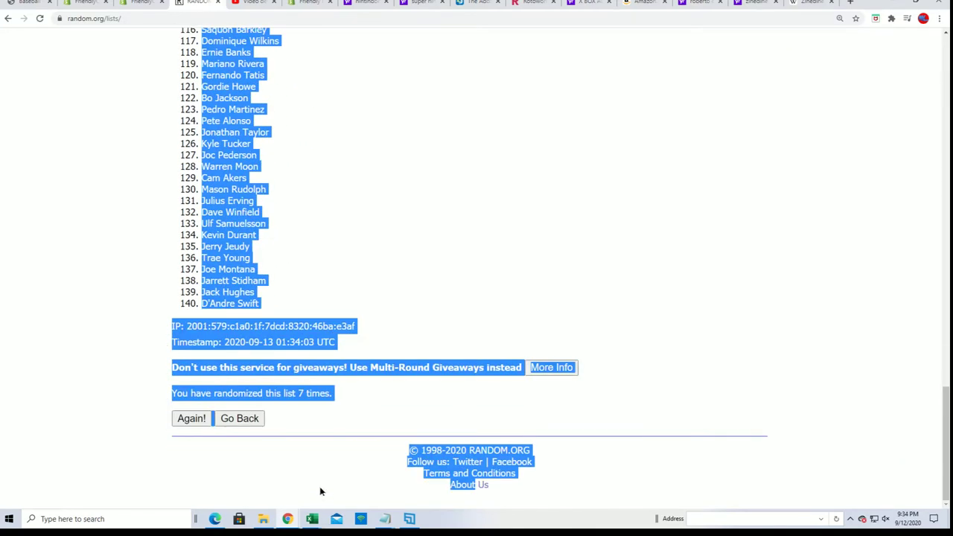
pyautogui.moveTo(320, 491); pyautogui.dragTo(319, 451)
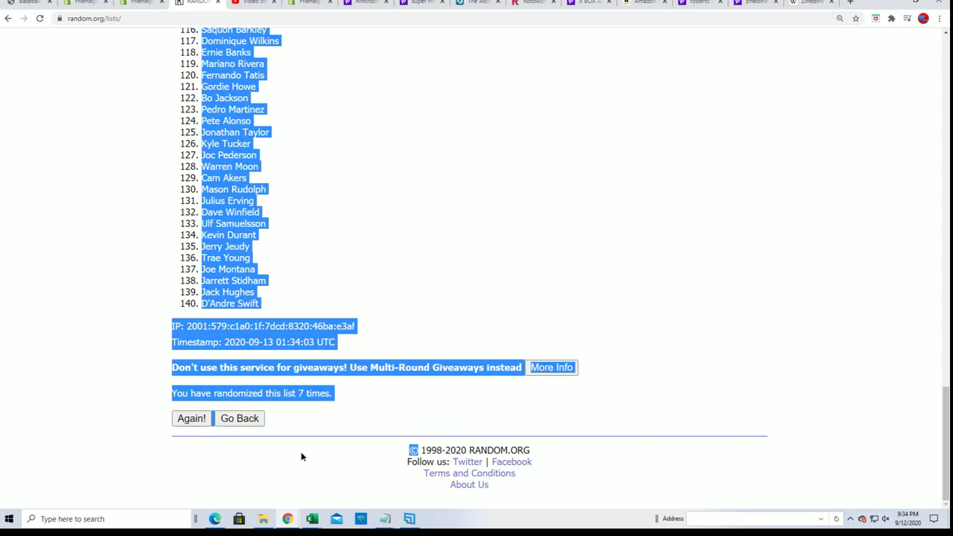
pyautogui.moveTo(291, 416); pyautogui.dragTo(261, 303)
pyautogui.rightClick(243, 292)
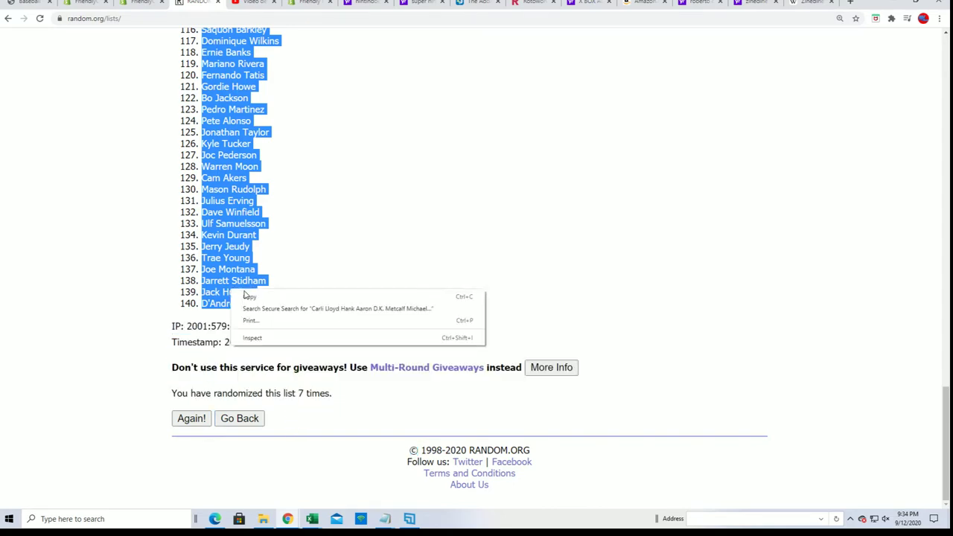
pyautogui.click(270, 295)
pyautogui.scroll(10, 407, 355)
pyautogui.scroll(10, 382, 356)
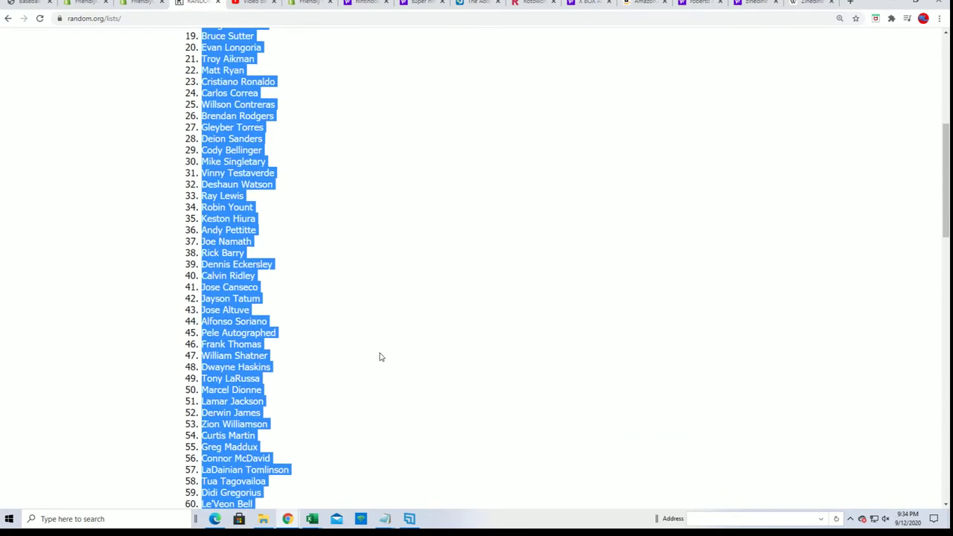
pyautogui.scroll(-1, 374, 338)
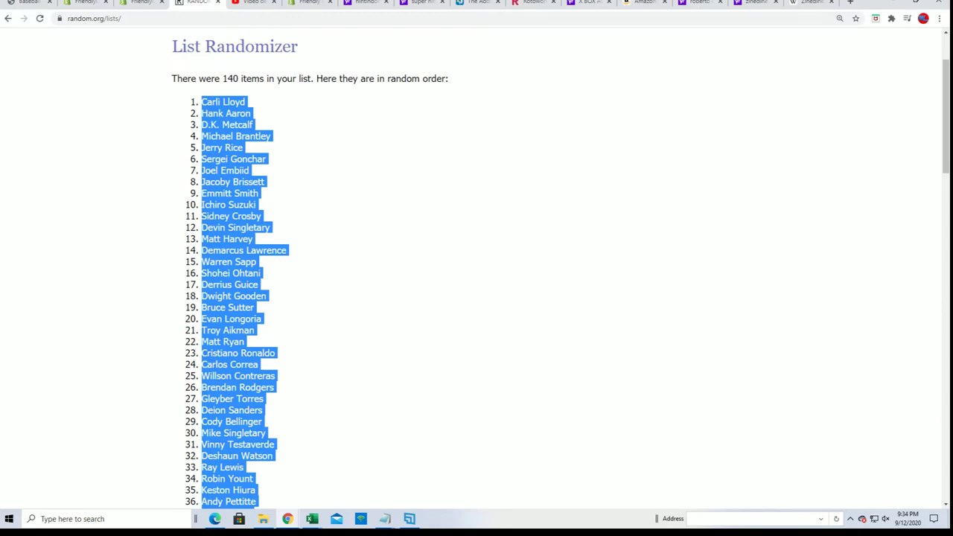
pyautogui.hotkey('alt', 'Tab')
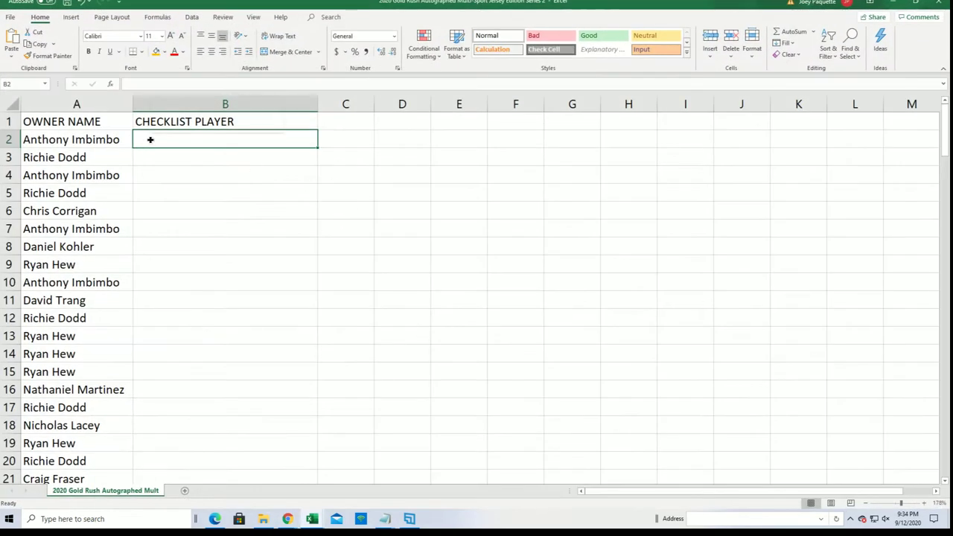
# Paste the 140 shuffled player names into B2 as plain text via Paste Special.
pyautogui.rightClick(150, 140)
pyautogui.click(182, 208)
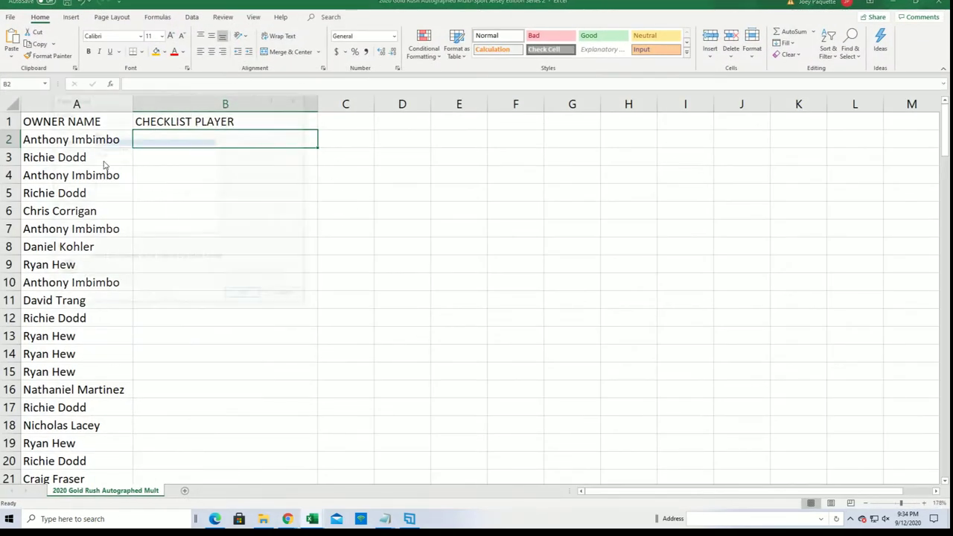
pyautogui.click(98, 154)
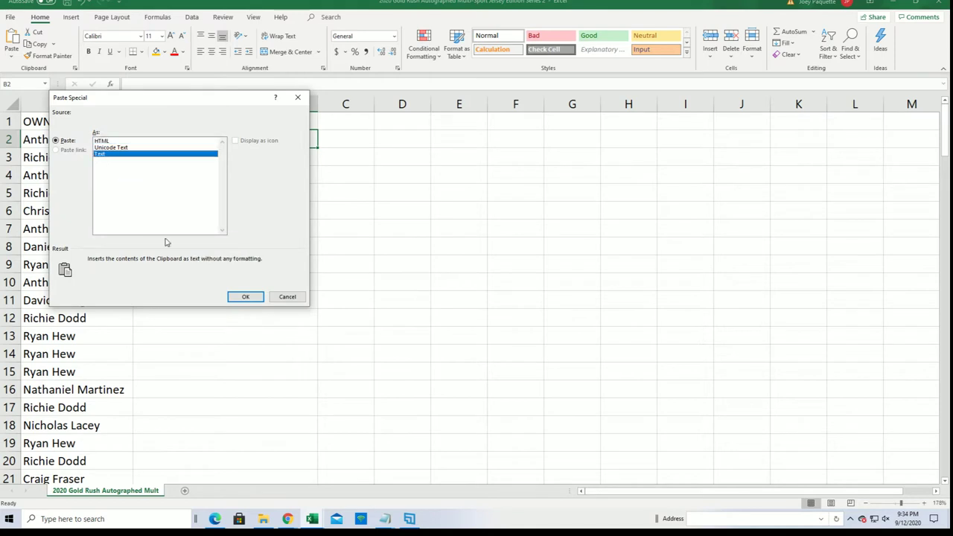
pyautogui.click(245, 296)
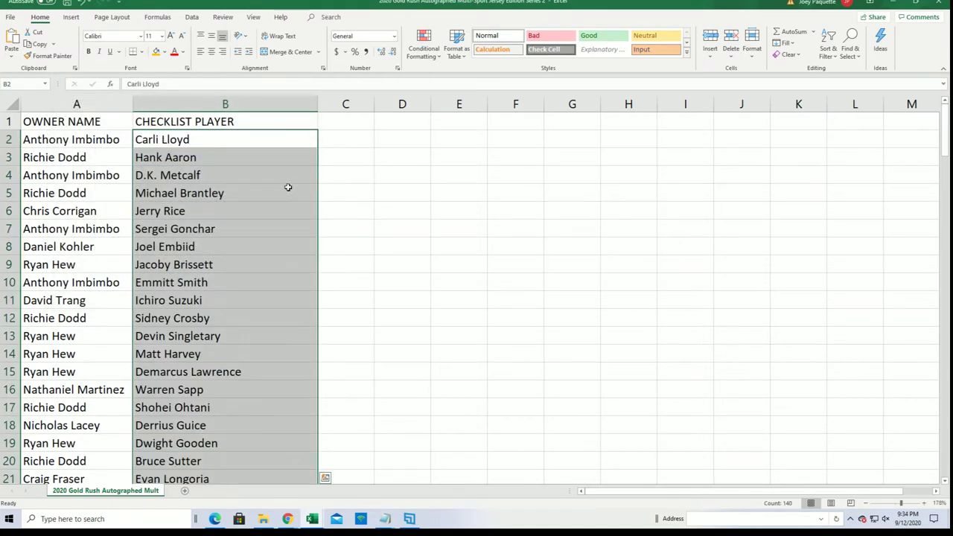
pyautogui.click(275, 298)
pyautogui.scroll(-3, 303, 301)
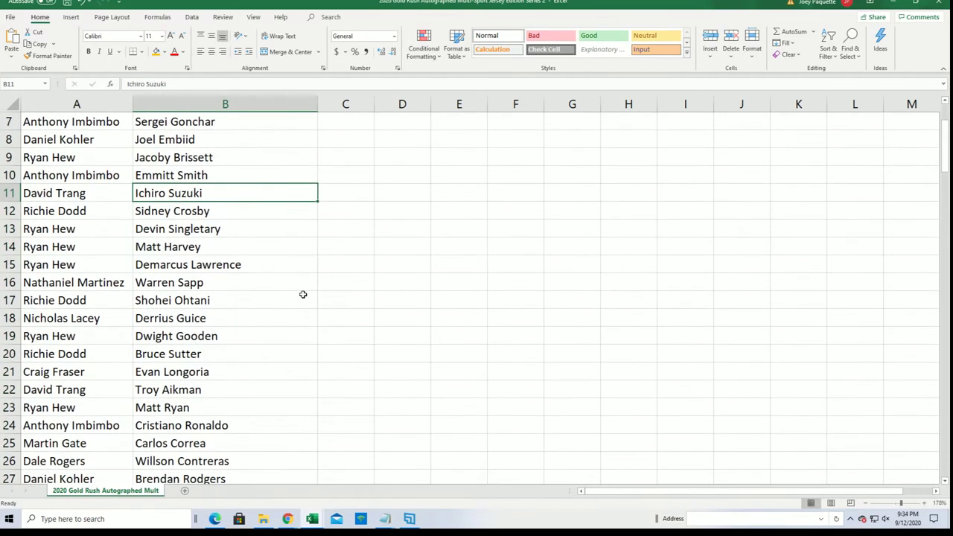
pyautogui.scroll(-2, 303, 294)
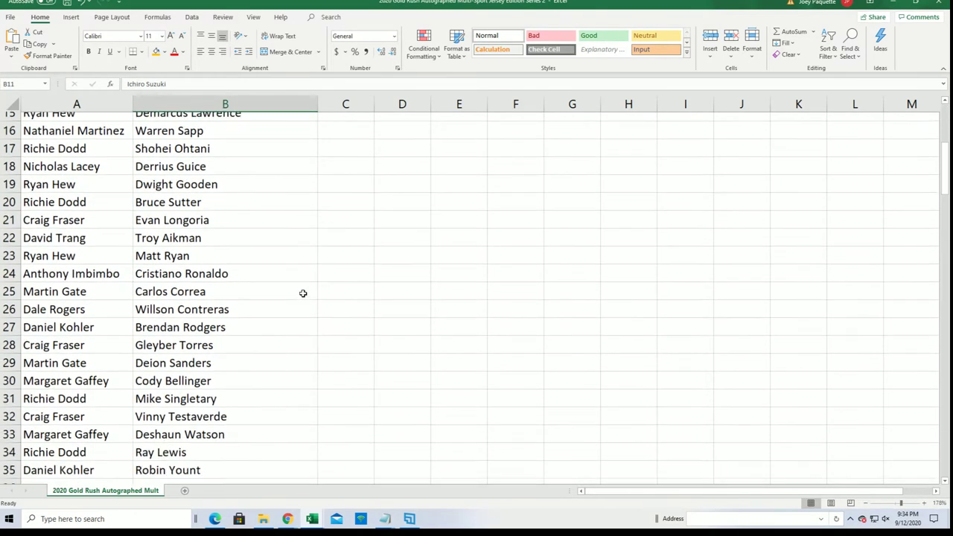
pyautogui.click(295, 267)
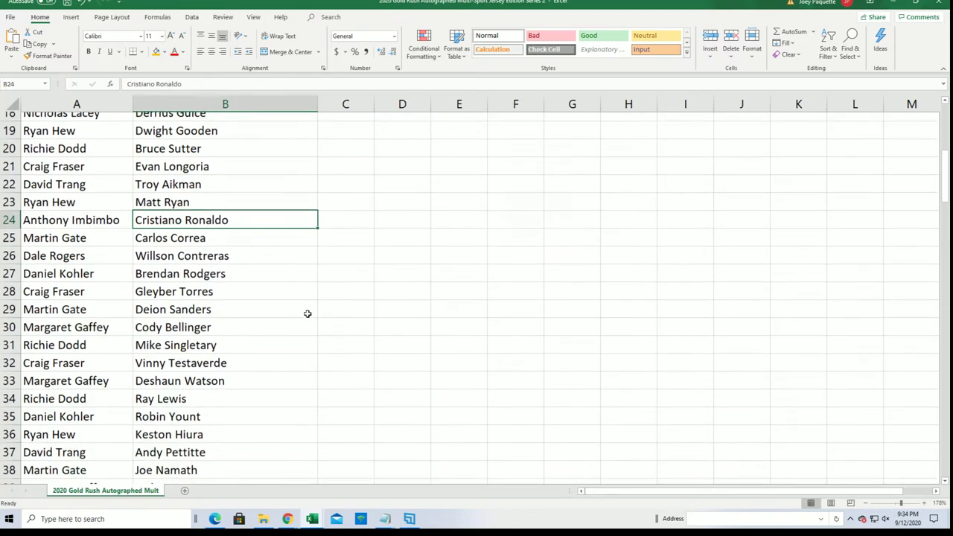
pyautogui.scroll(-2, 305, 311)
pyautogui.scroll(-1, 305, 311)
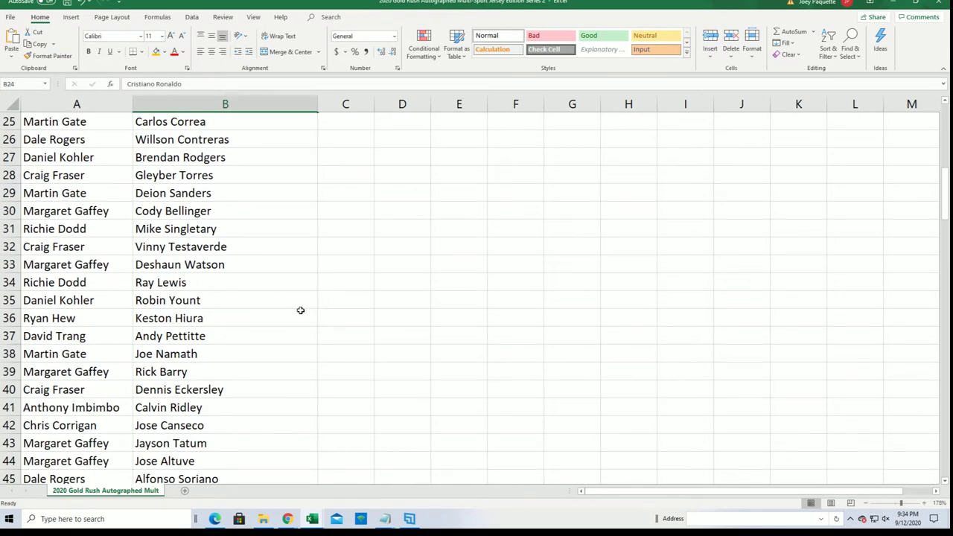
pyautogui.scroll(-1, 300, 310)
pyautogui.scroll(-1, 298, 308)
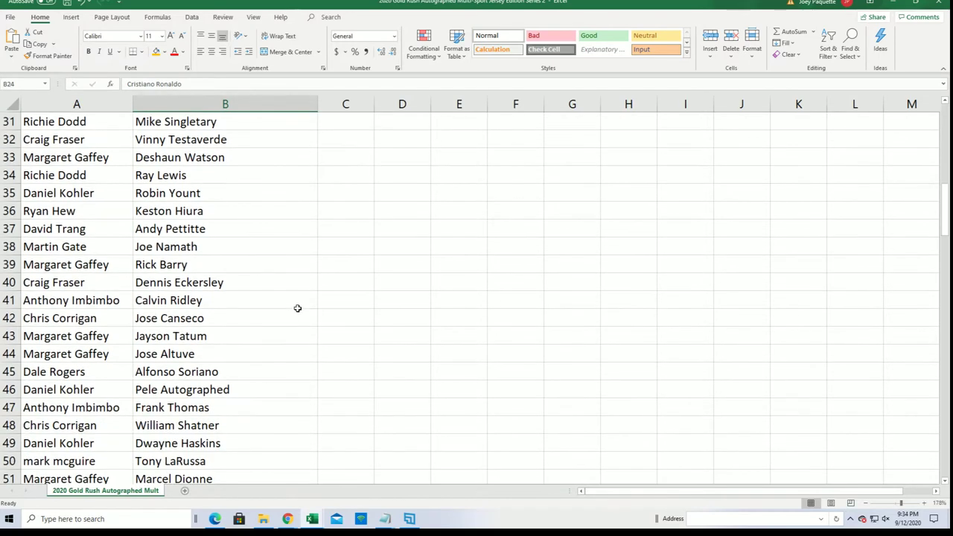
pyautogui.scroll(-1, 297, 307)
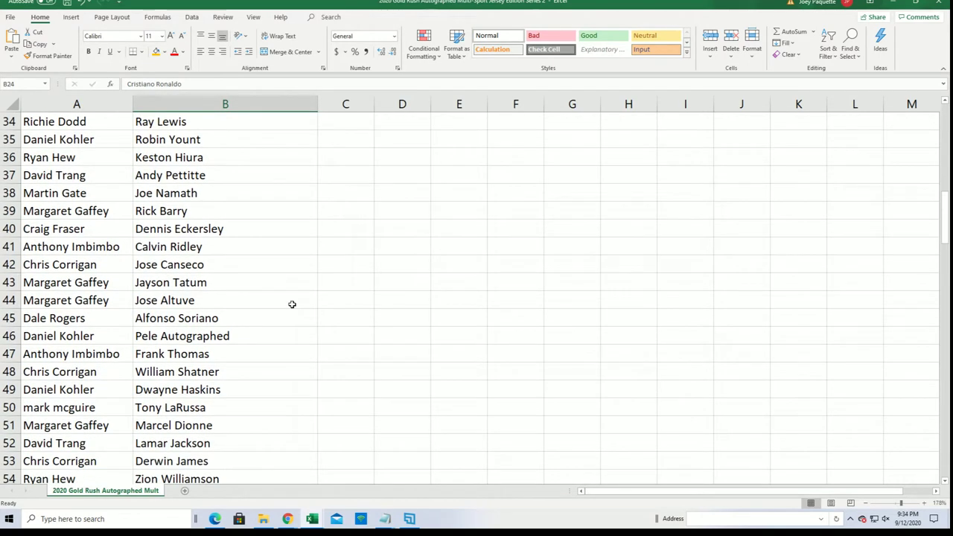
pyautogui.scroll(-2, 288, 300)
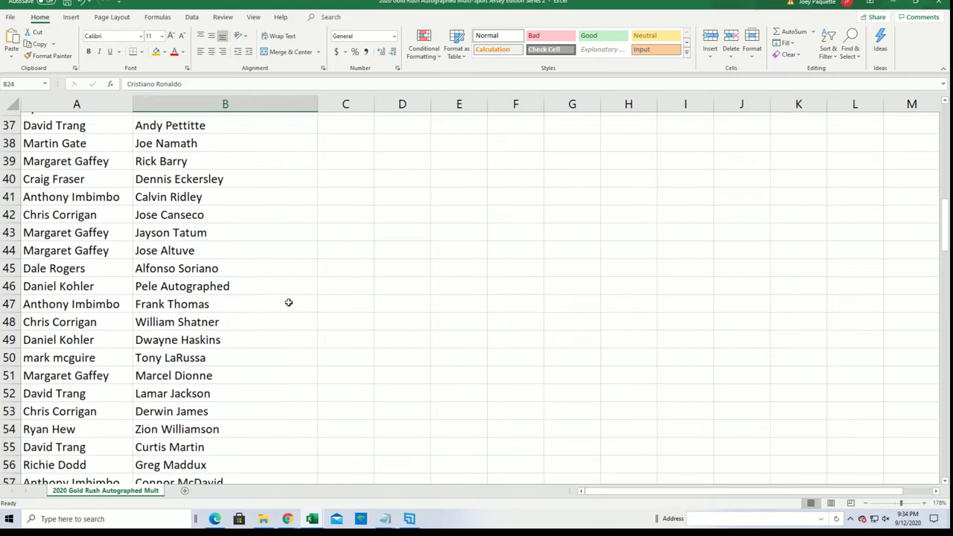
pyautogui.click(264, 368)
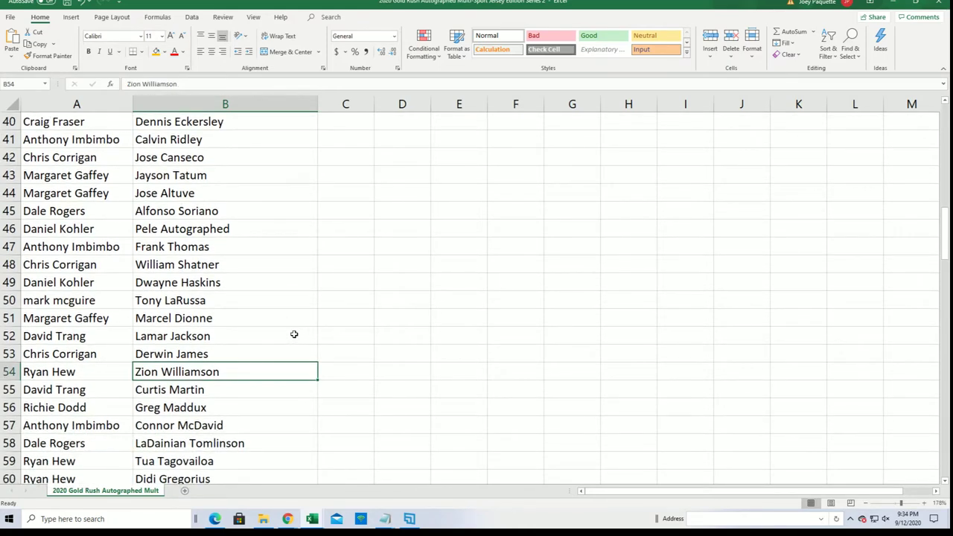
pyautogui.scroll(-1, 294, 335)
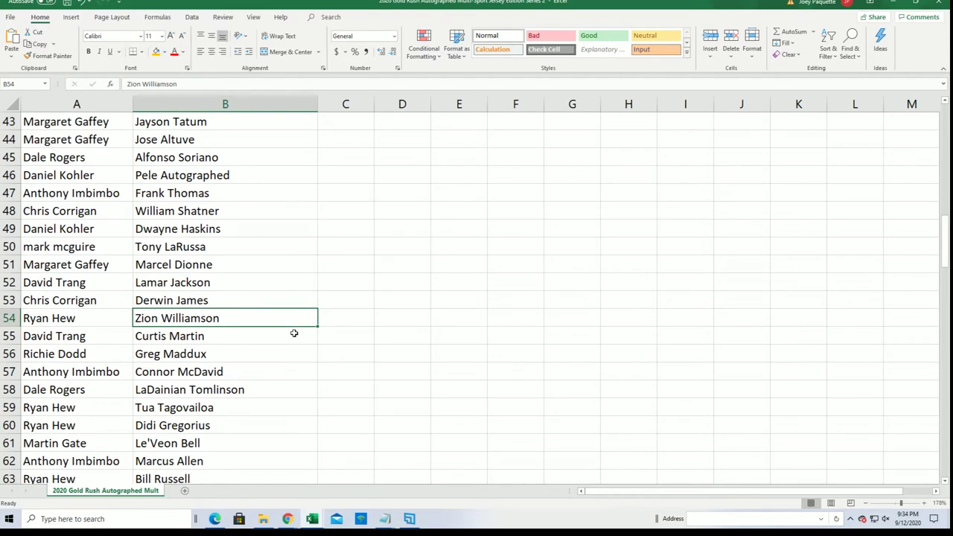
pyautogui.scroll(-1, 294, 332)
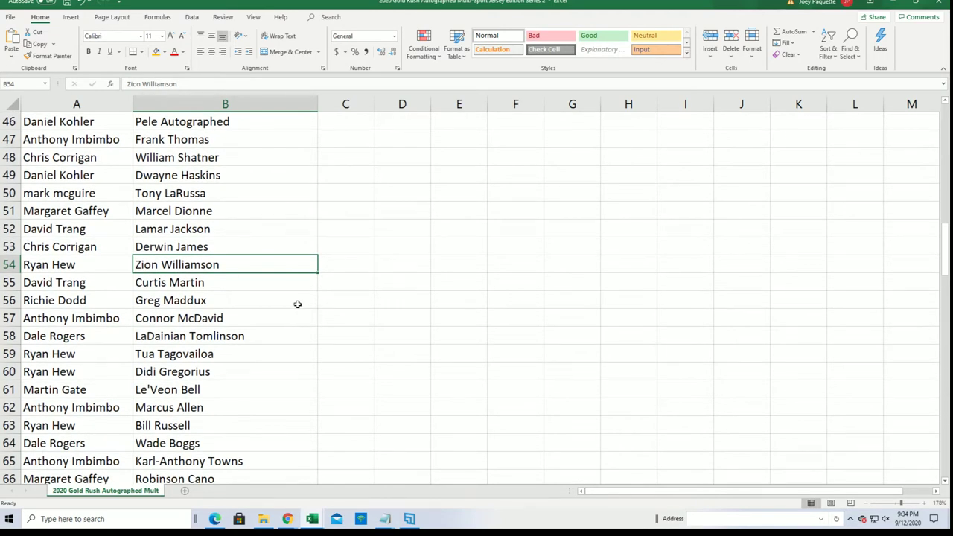
pyautogui.scroll(-1, 297, 305)
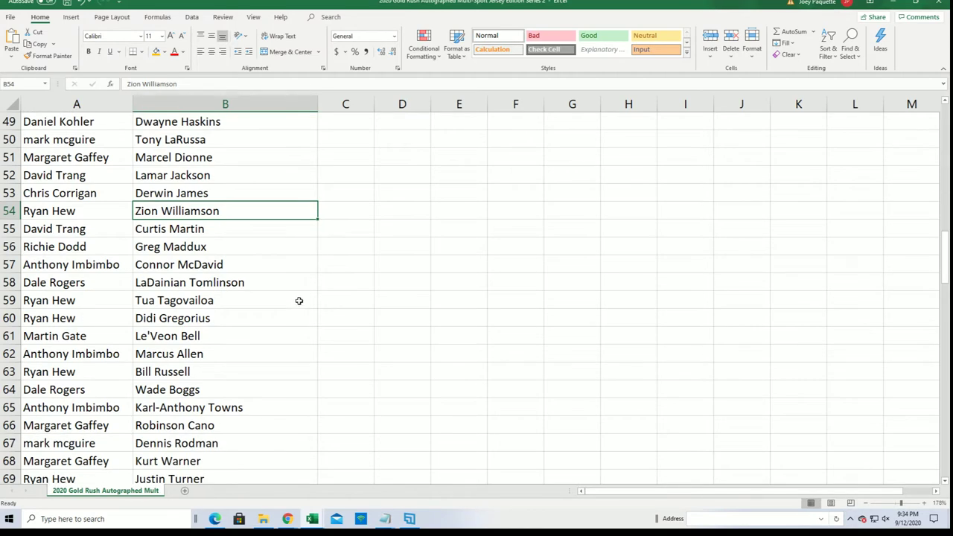
pyautogui.scroll(-1, 300, 298)
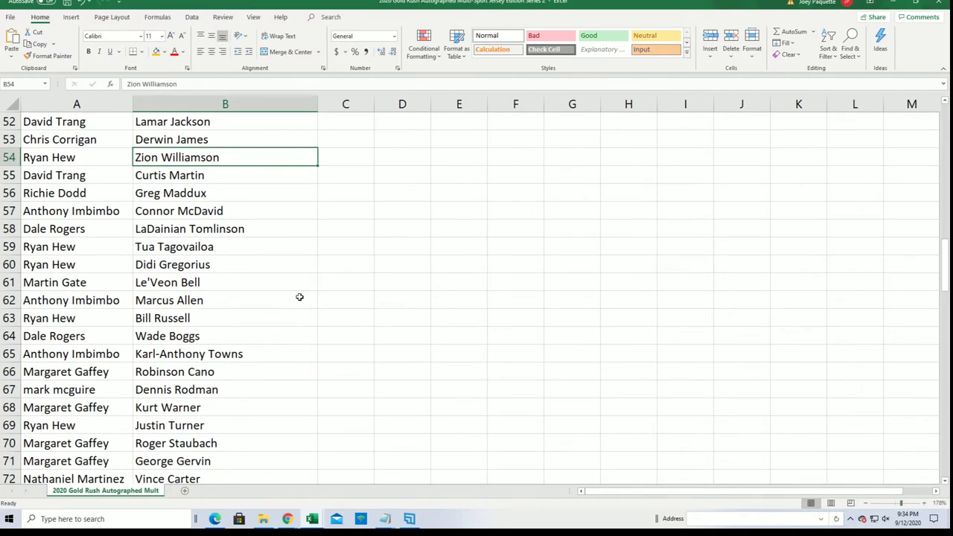
pyautogui.scroll(-1, 299, 297)
pyautogui.scroll(-1, 299, 297)
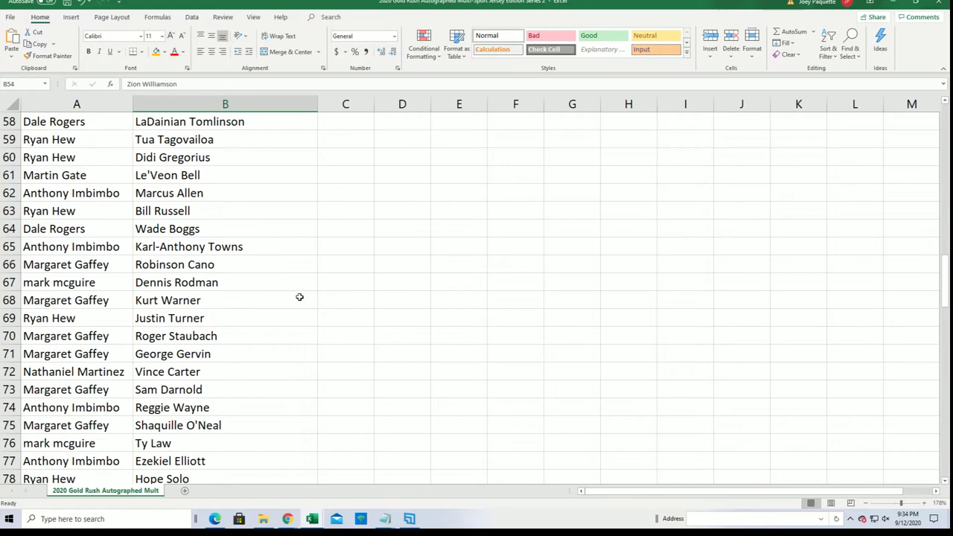
pyautogui.scroll(-1, 299, 297)
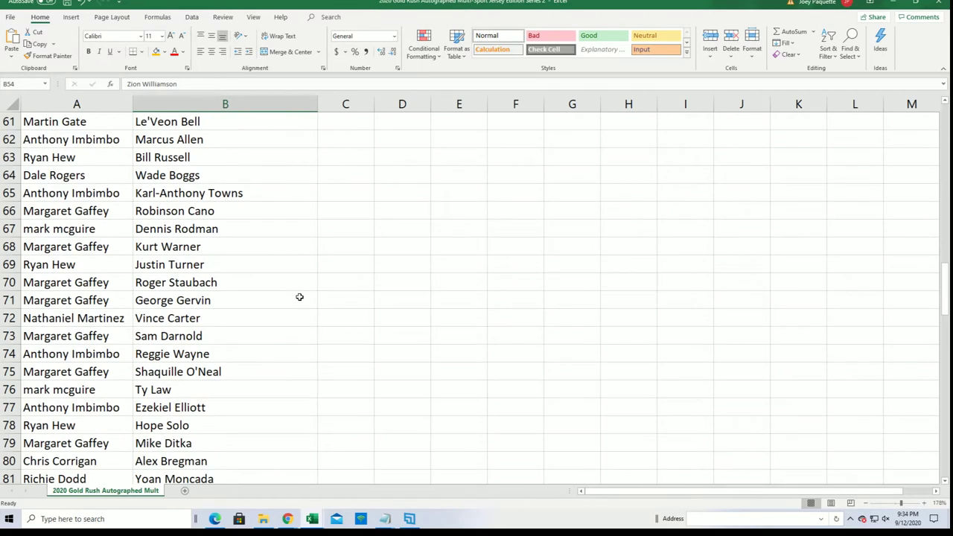
pyautogui.scroll(-1, 299, 297)
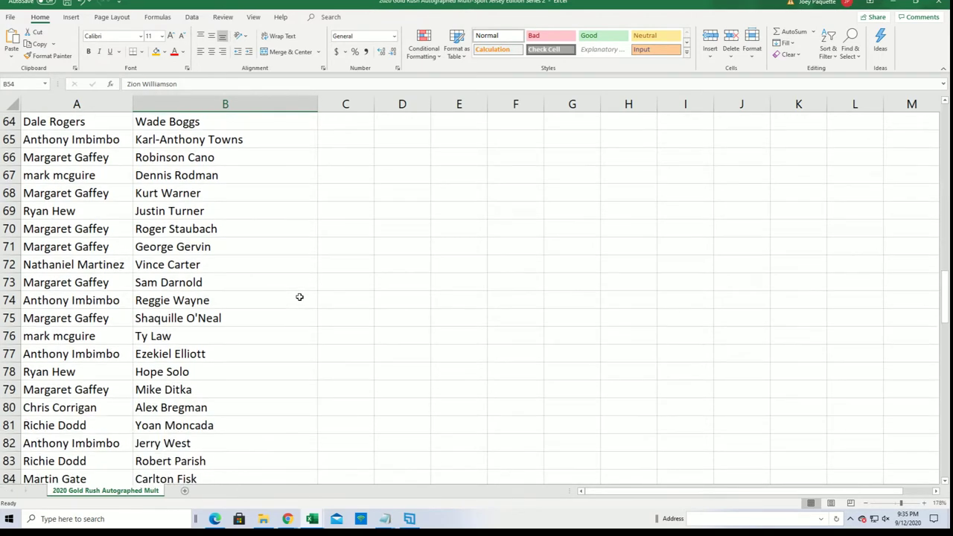
pyautogui.scroll(-3, 299, 297)
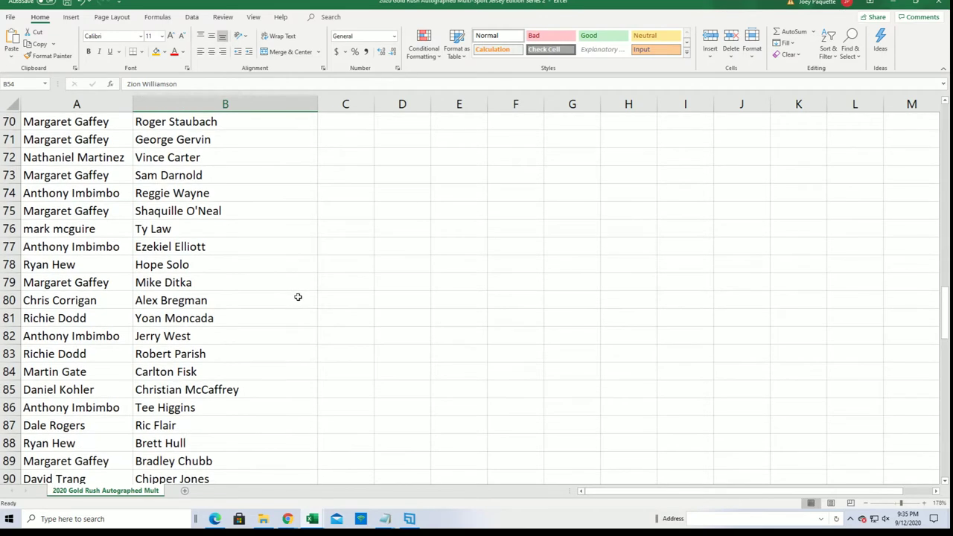
pyautogui.scroll(-3, 296, 297)
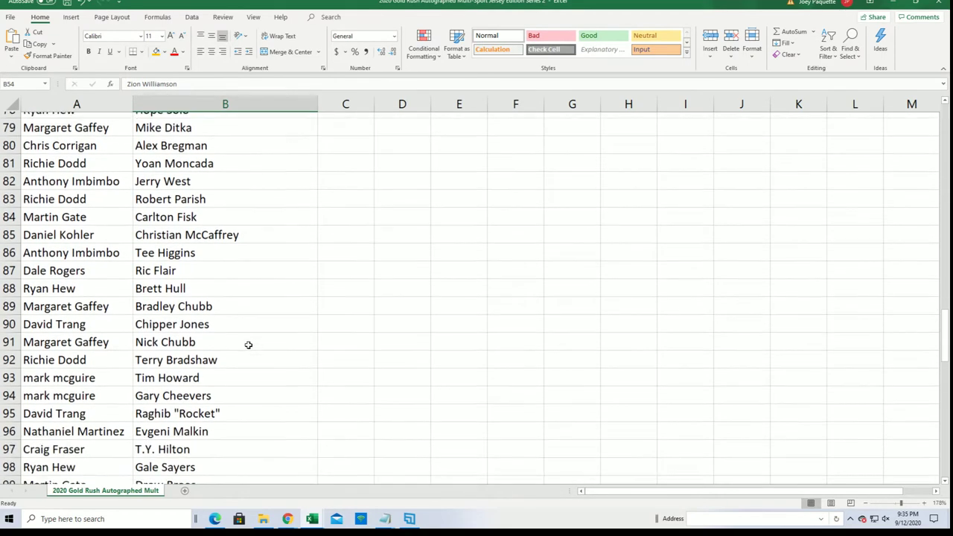
pyautogui.scroll(-1, 247, 343)
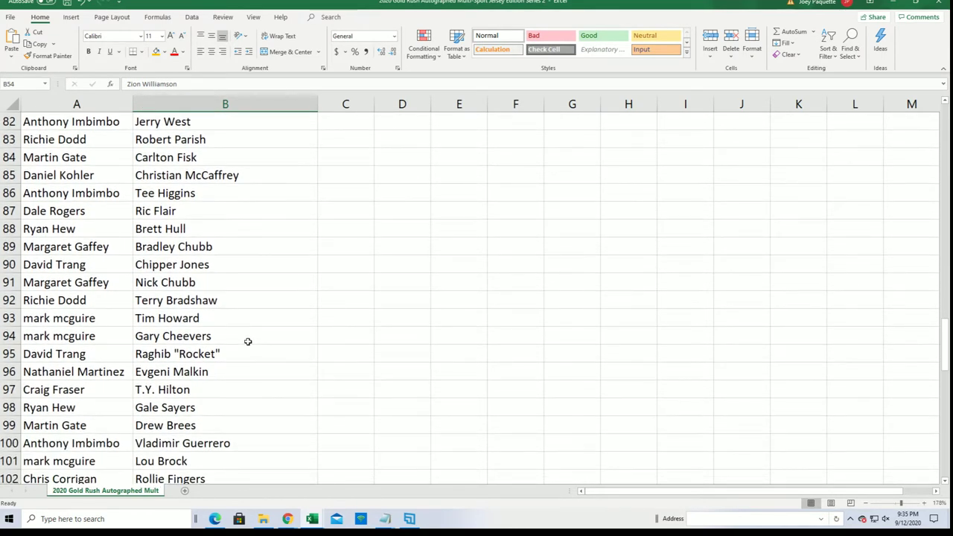
pyautogui.scroll(-1, 248, 341)
pyautogui.scroll(-1, 247, 339)
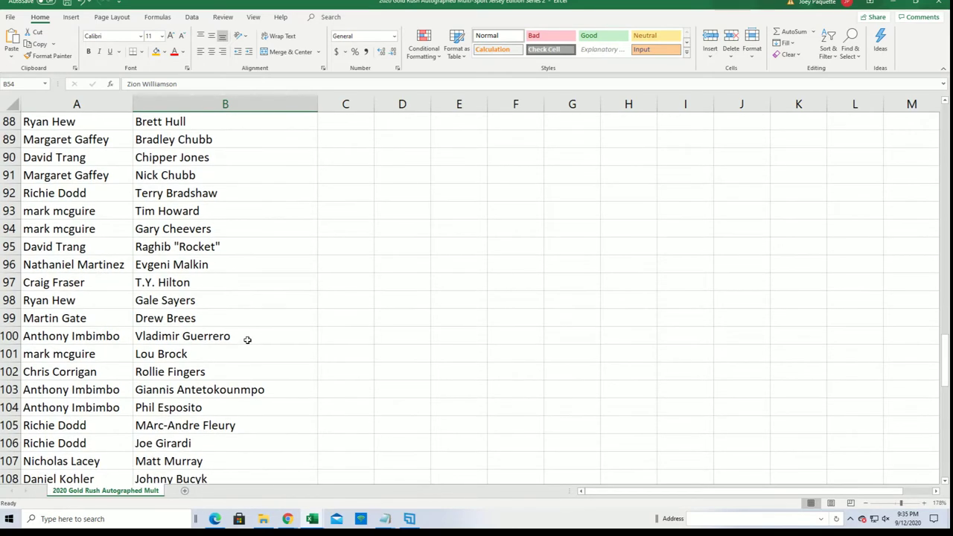
pyautogui.scroll(-1, 247, 339)
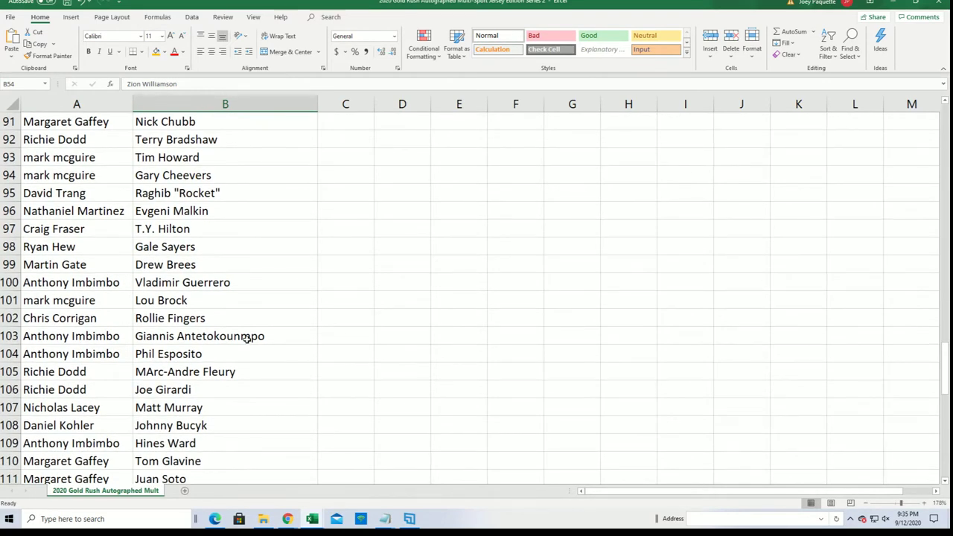
pyautogui.scroll(-2, 246, 338)
pyautogui.scroll(-1, 245, 338)
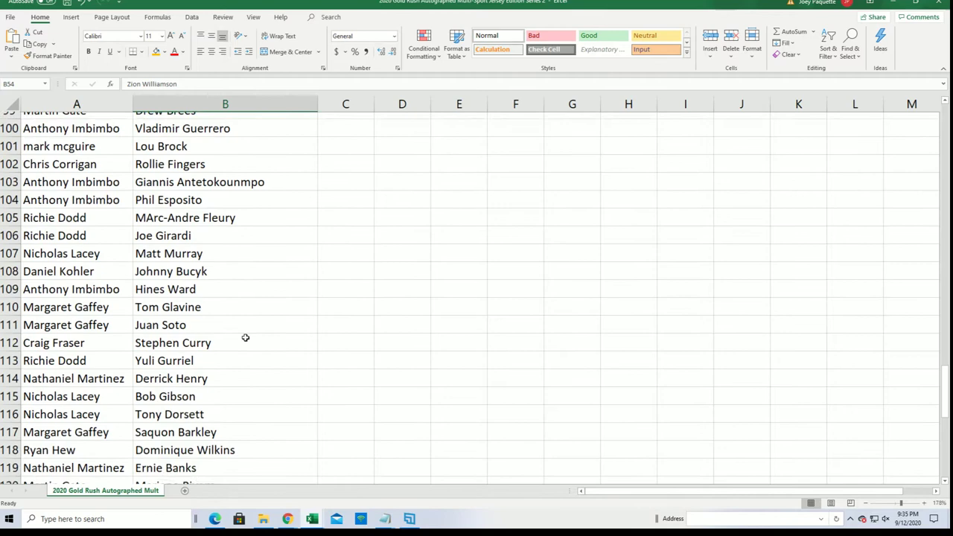
pyautogui.scroll(-1, 245, 337)
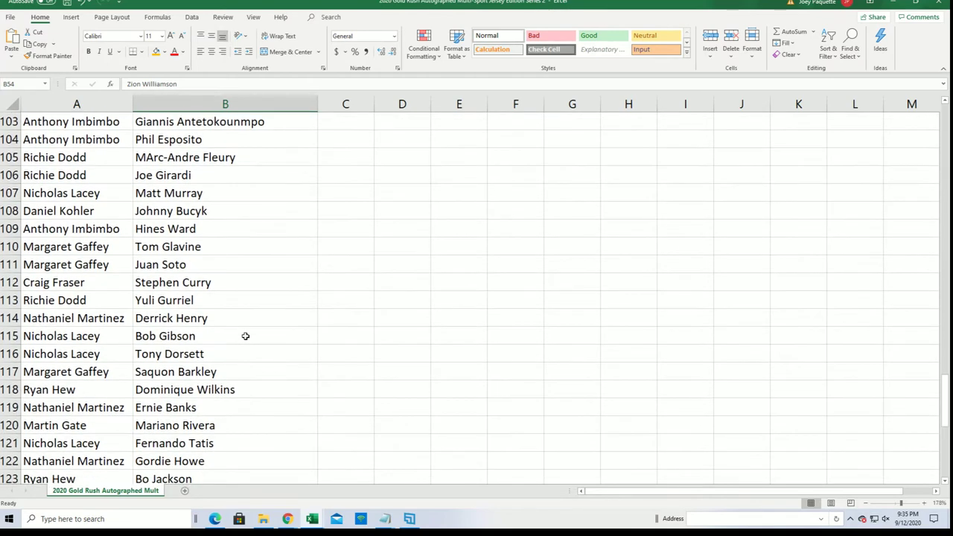
pyautogui.scroll(-2, 245, 335)
pyautogui.click(245, 336)
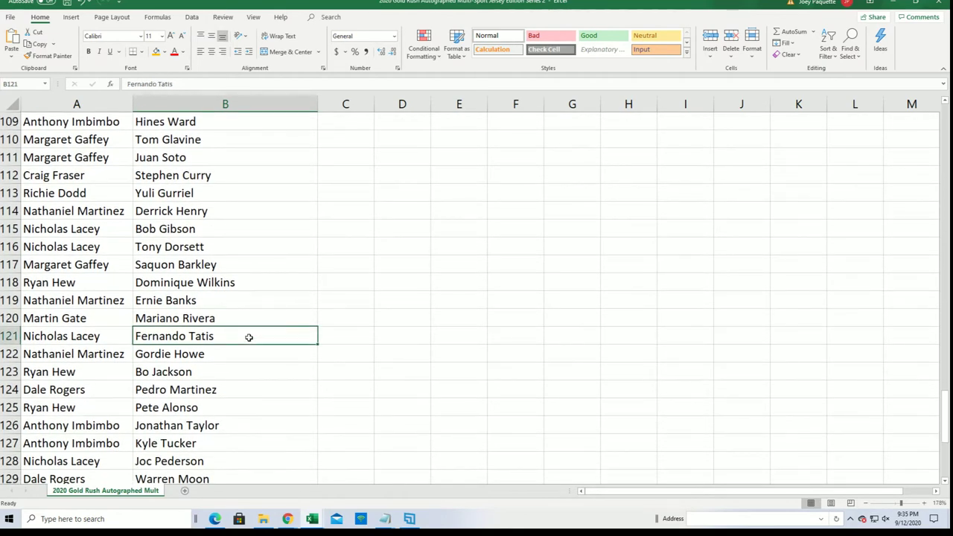
pyautogui.scroll(-1, 246, 336)
pyautogui.scroll(-1, 268, 331)
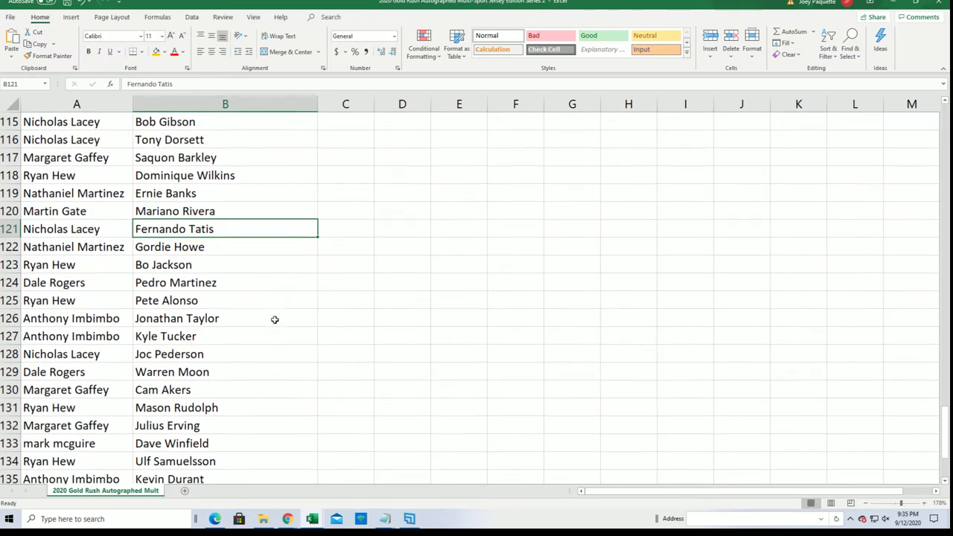
pyautogui.click(280, 272)
pyautogui.scroll(-1, 275, 275)
pyautogui.click(264, 266)
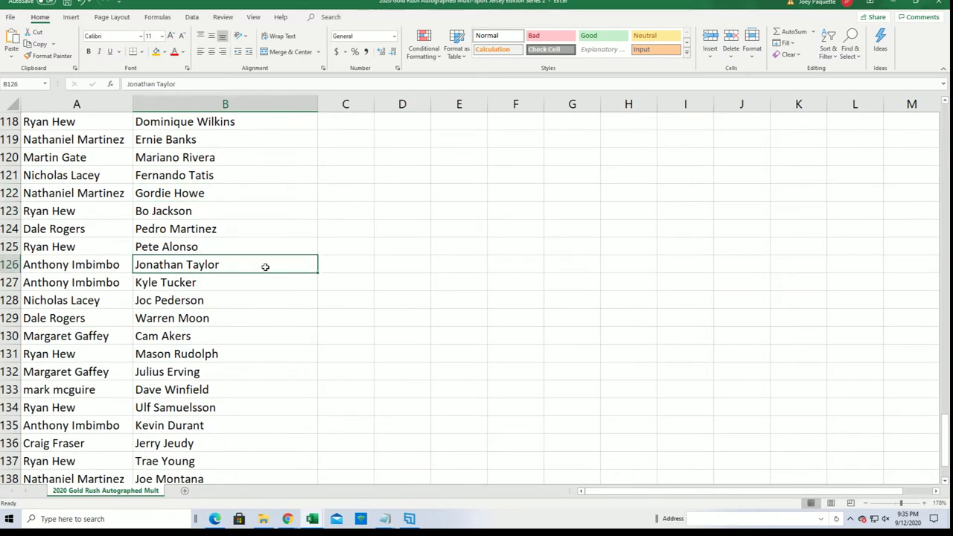
pyautogui.scroll(-1, 265, 268)
pyautogui.scroll(-1, 264, 269)
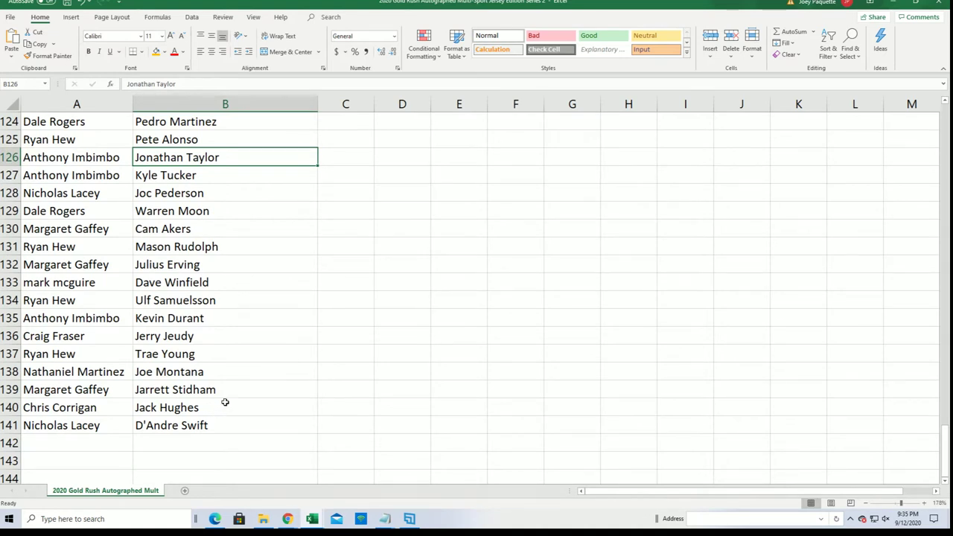
pyautogui.click(113, 348)
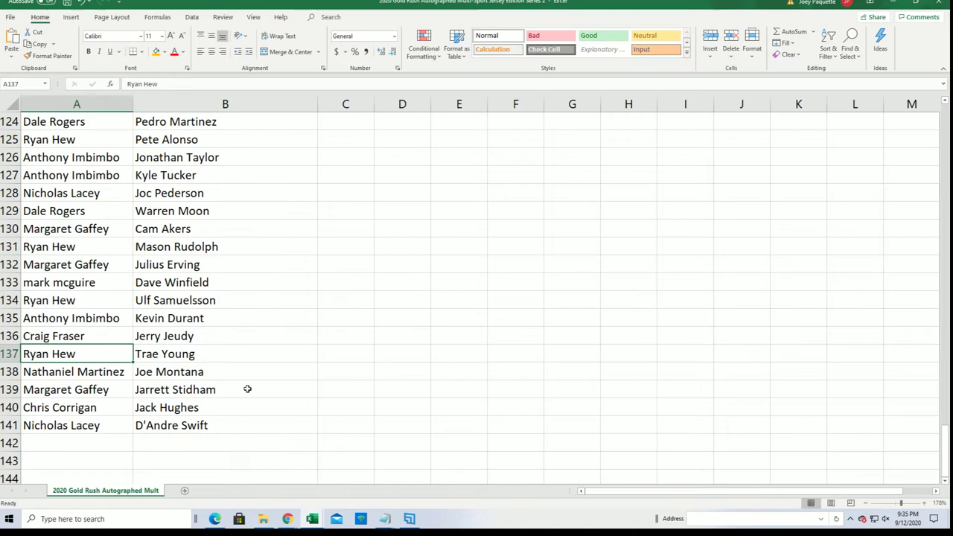
pyautogui.click(119, 335)
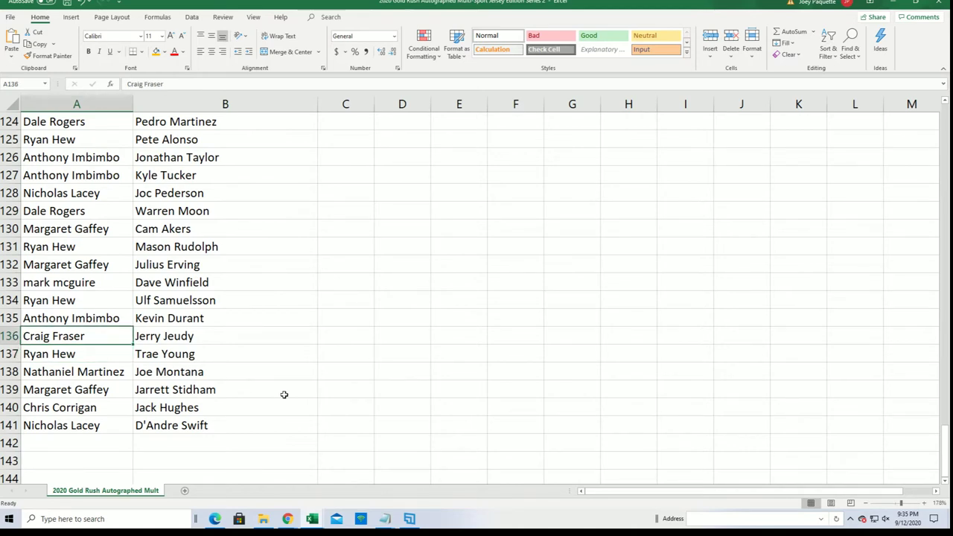
pyautogui.scroll(5, 284, 394)
pyautogui.scroll(20, 283, 394)
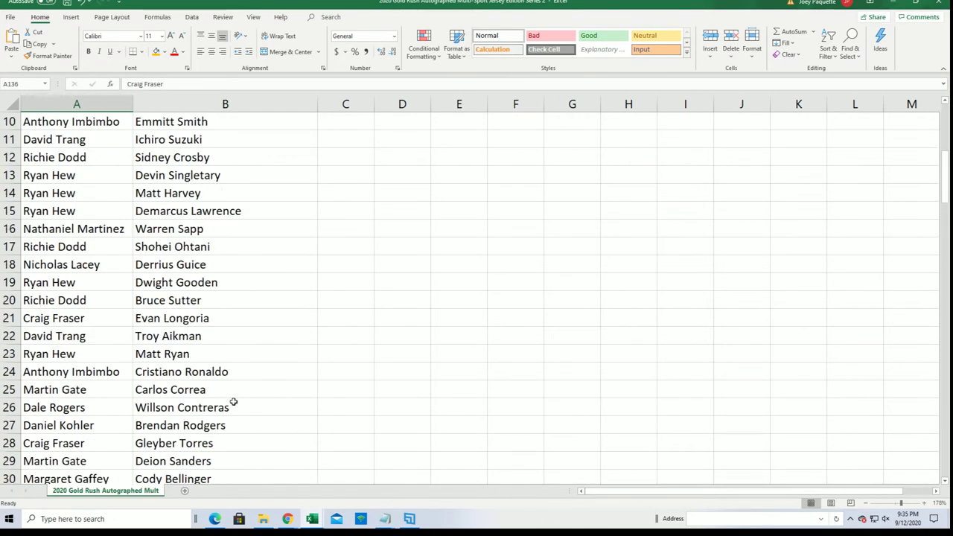